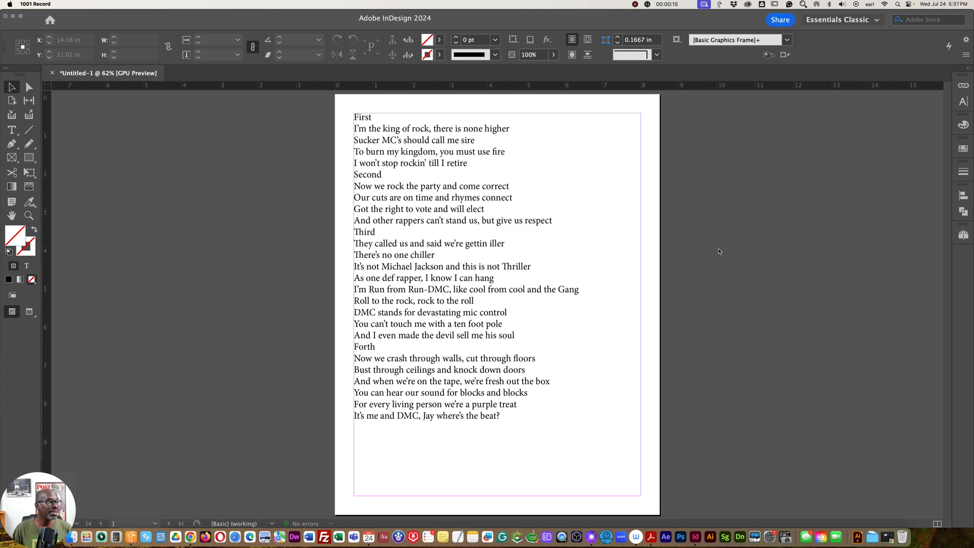
# Step: Select the heading "First" in the lyrics text frame and display the paragraph formatting settings
pyautogui.click(451, 199)
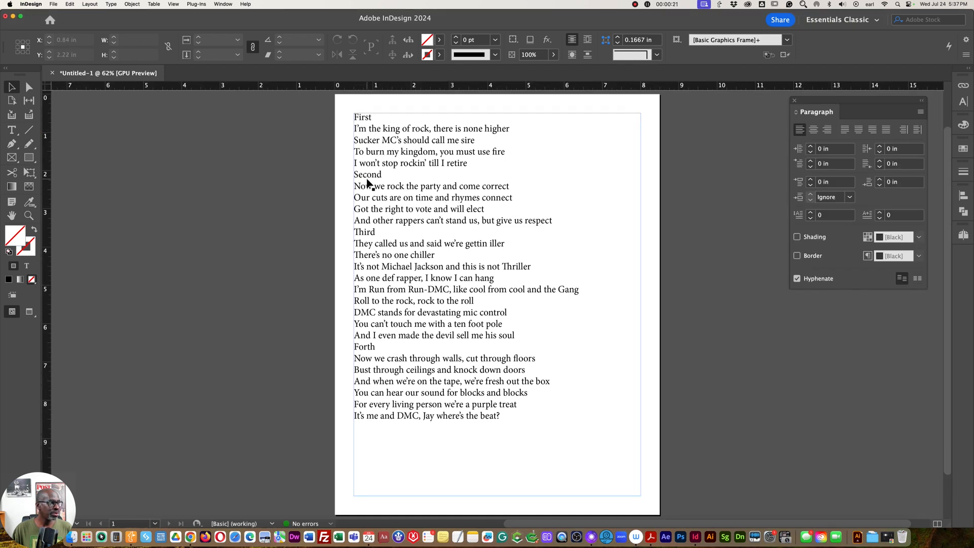
pyautogui.doubleClick(367, 119)
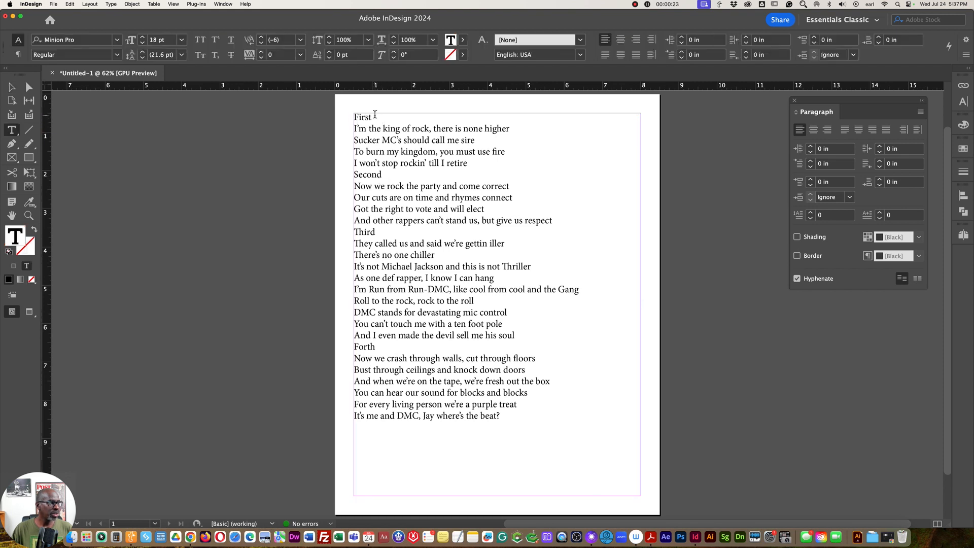
pyautogui.moveTo(372, 118); pyautogui.dragTo(353, 115)
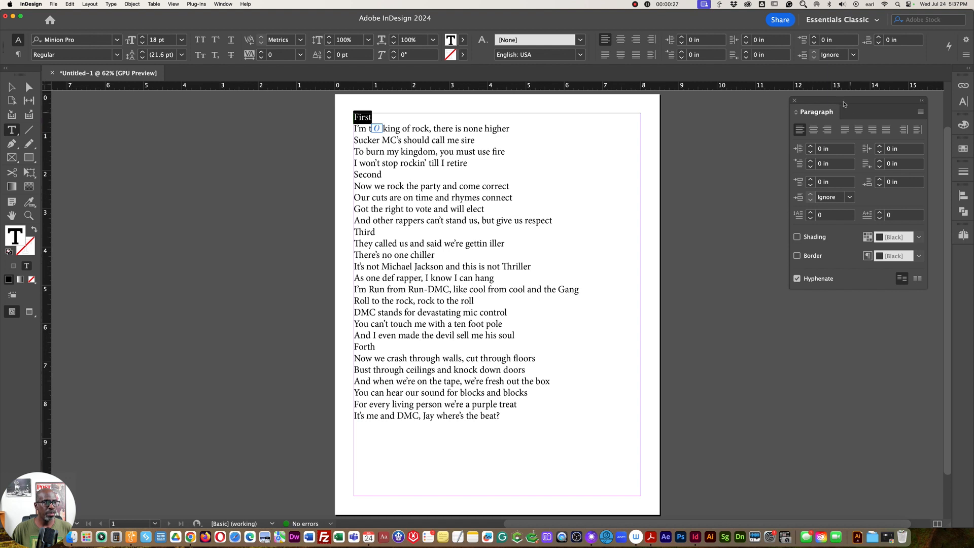
pyautogui.click(795, 101)
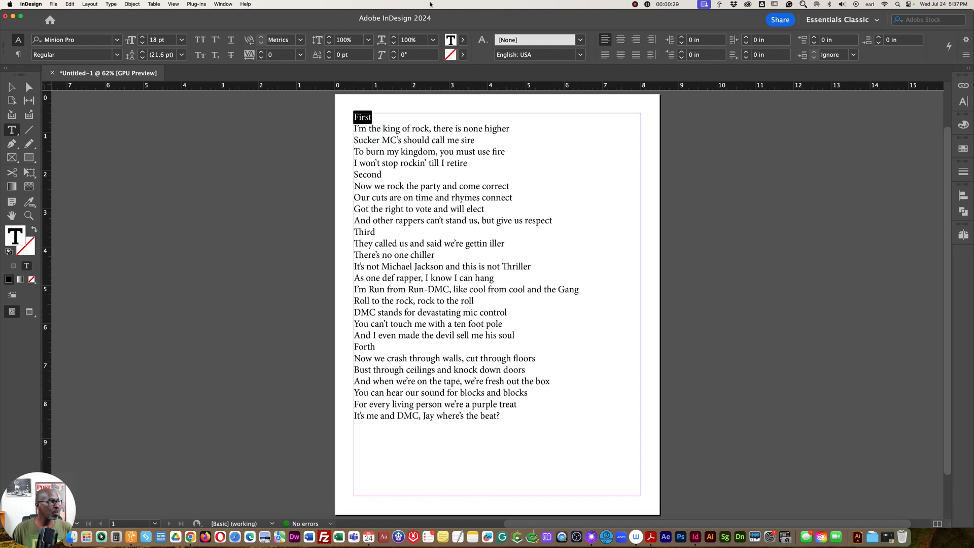
pyautogui.click(222, 4)
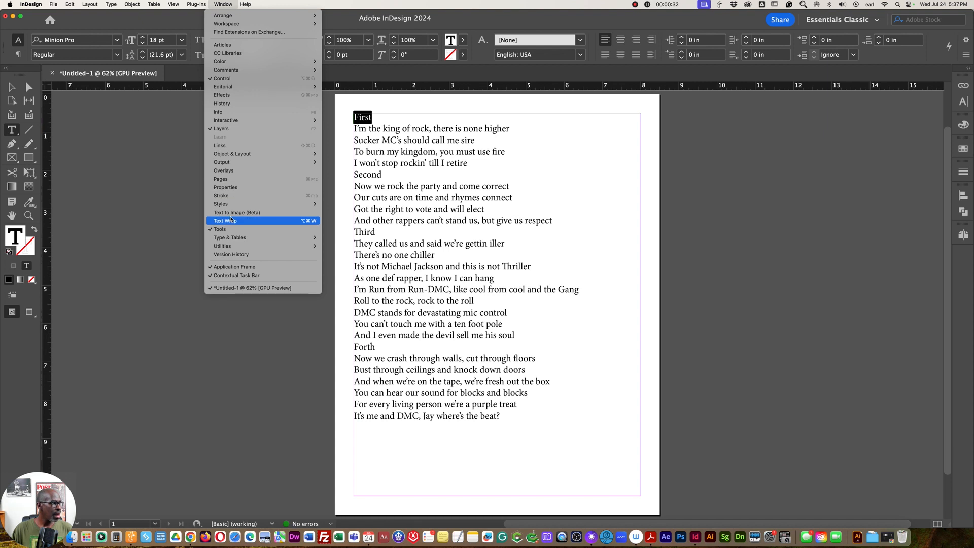
pyautogui.moveTo(238, 238)
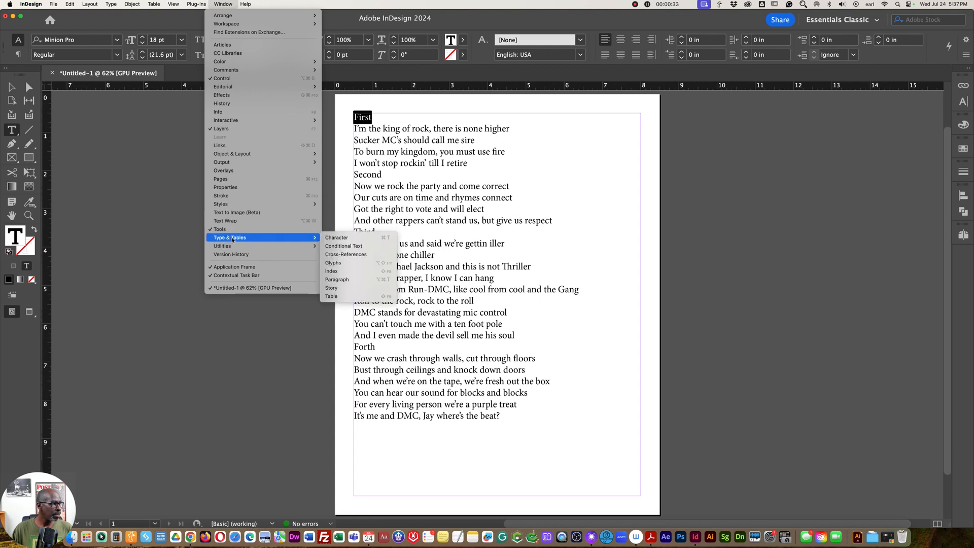
pyautogui.click(338, 281)
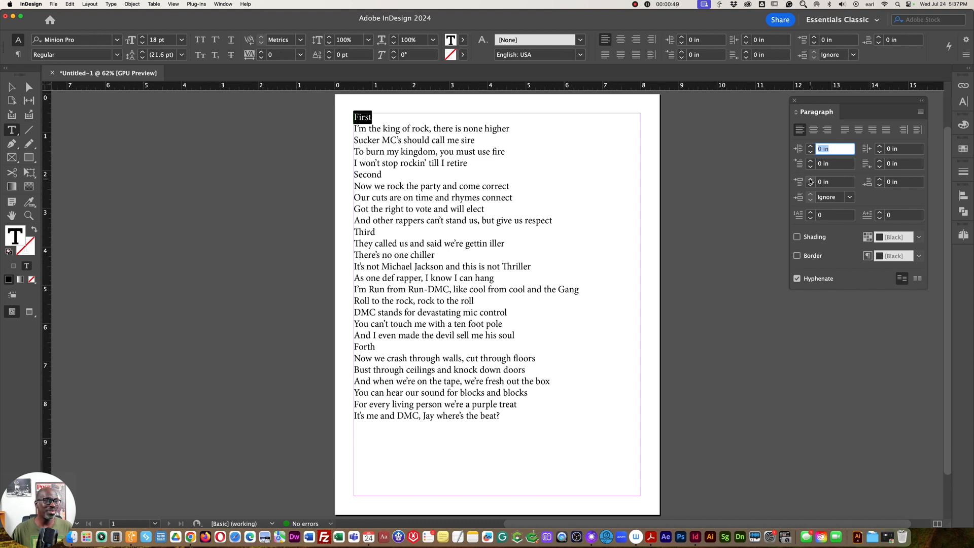
# Step: Increase the space after the "First" heading to 0.375 in
pyautogui.click(879, 179)
pyautogui.click(879, 179)
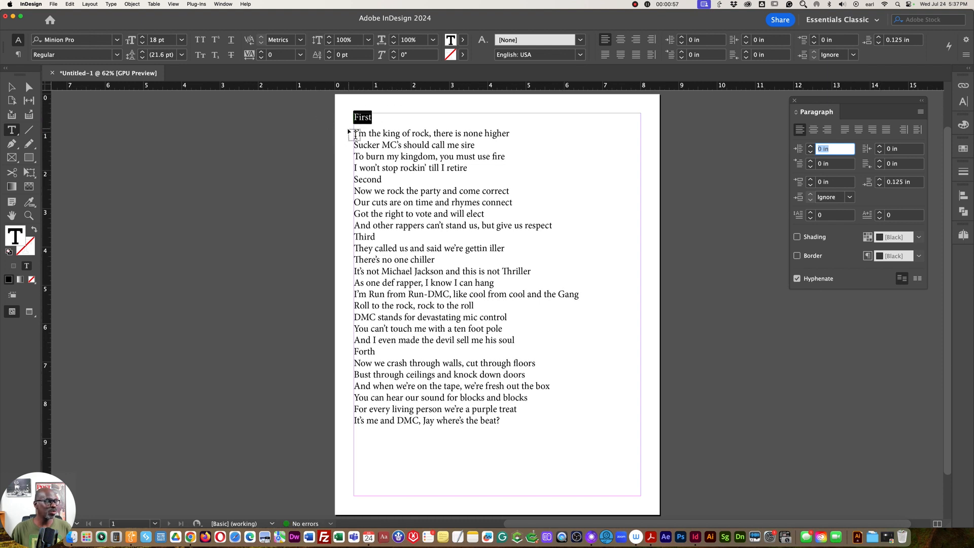
pyautogui.click(879, 179)
pyautogui.click(880, 179)
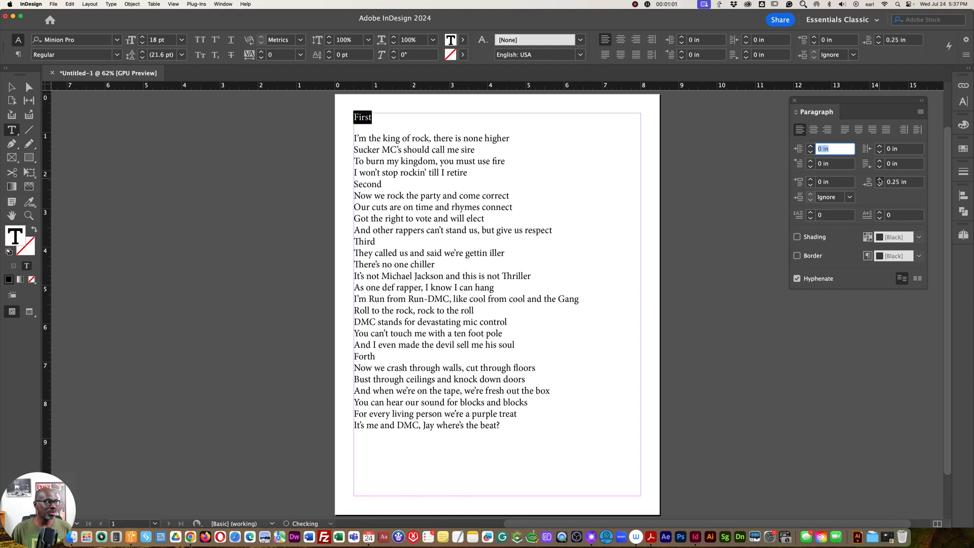
pyautogui.click(880, 179)
pyautogui.click(879, 179)
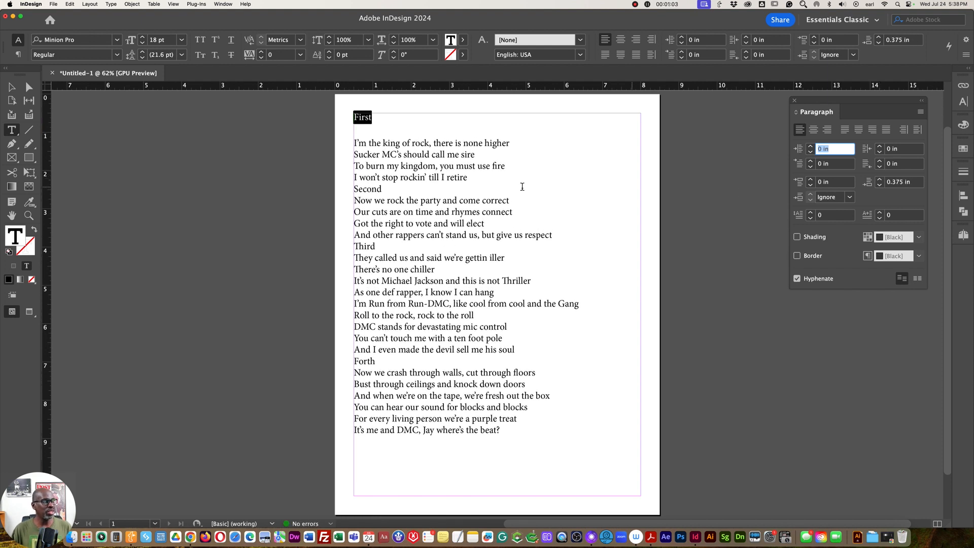
# Step: Adjust the space after the "First" heading to 0.25 in
pyautogui.click(880, 184)
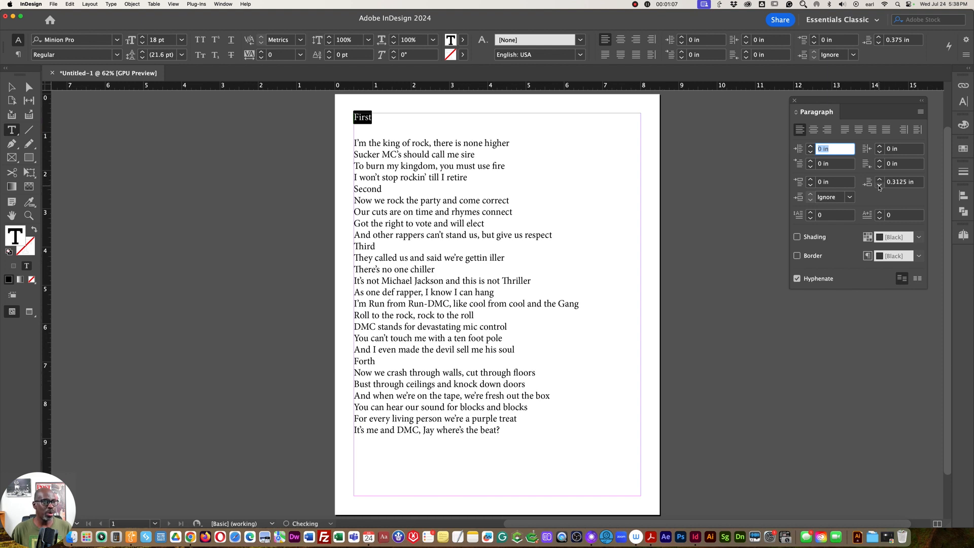
pyautogui.click(880, 185)
pyautogui.click(879, 184)
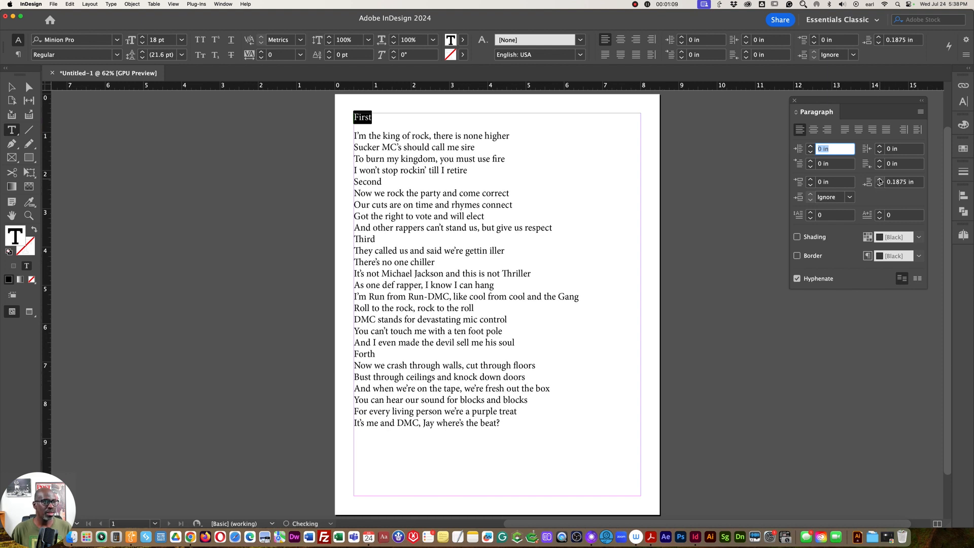
pyautogui.click(880, 179)
# Step: Set the space after the "Second" heading to 0.25 in
pyautogui.click(378, 183)
pyautogui.doubleClick(378, 183)
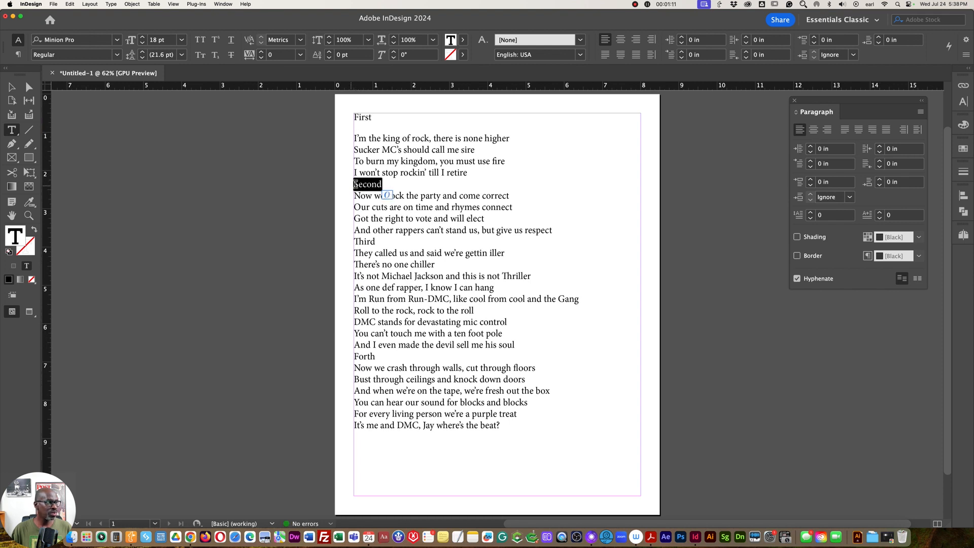
pyautogui.click(897, 183)
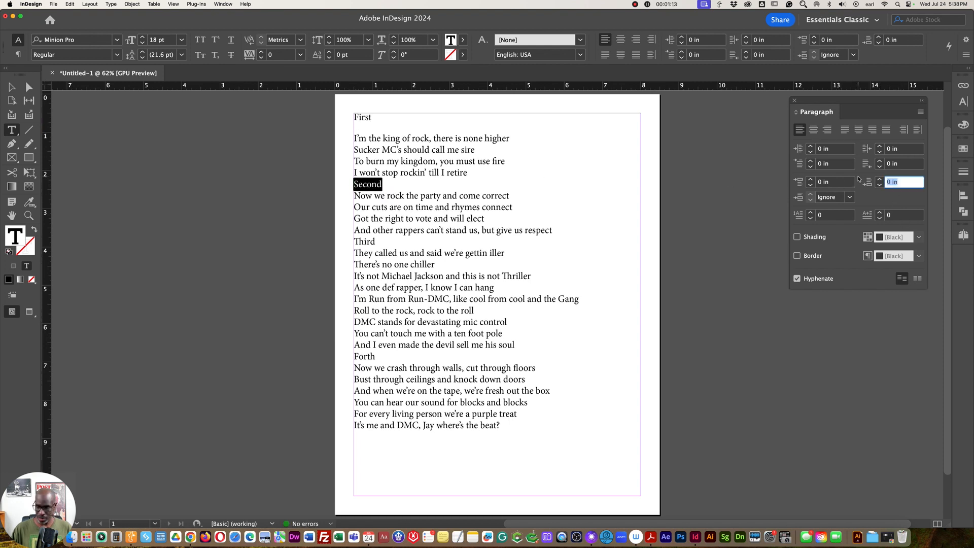
pyautogui.write('.25')
pyautogui.press('Return')
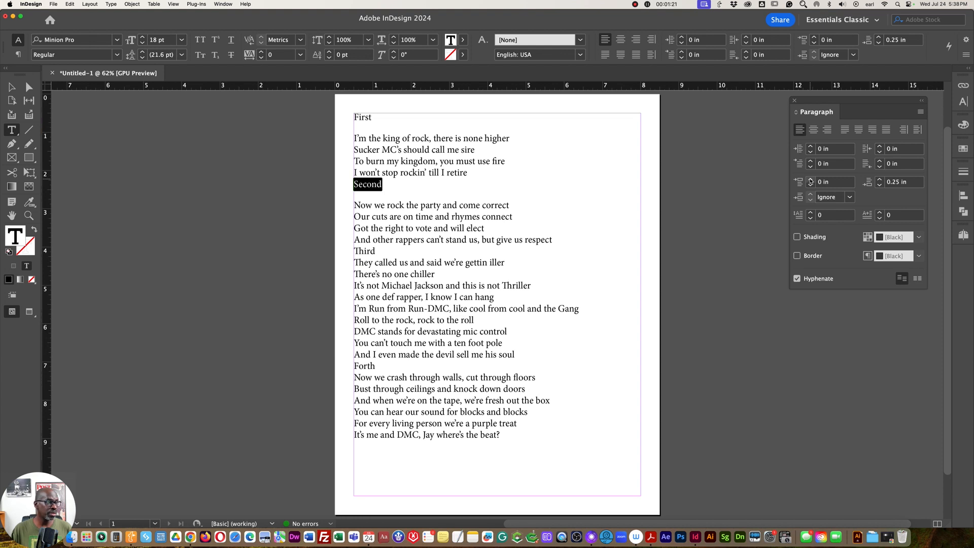
# Step: Set the space before the "Second" heading to 0.25 in
pyautogui.click(810, 179)
pyautogui.click(810, 179)
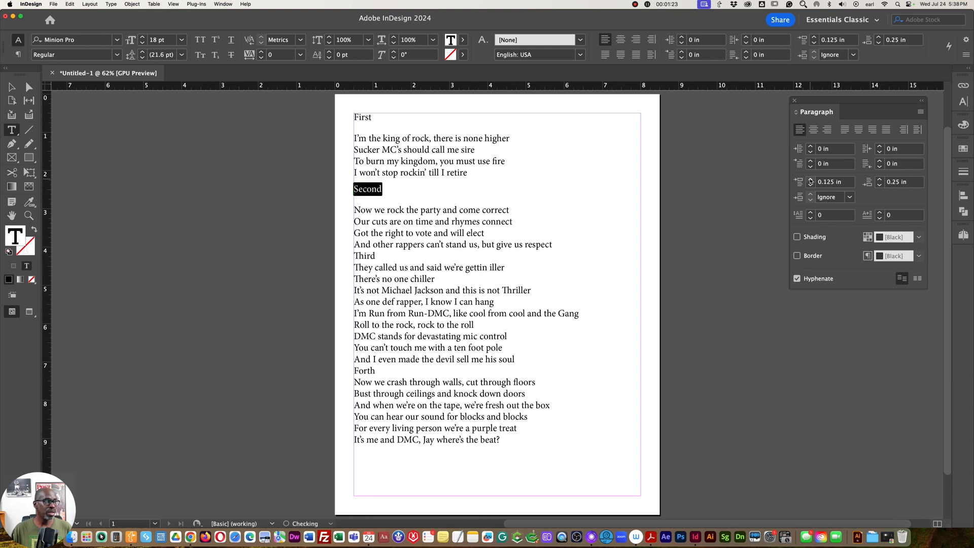
pyautogui.click(810, 179)
pyautogui.click(810, 180)
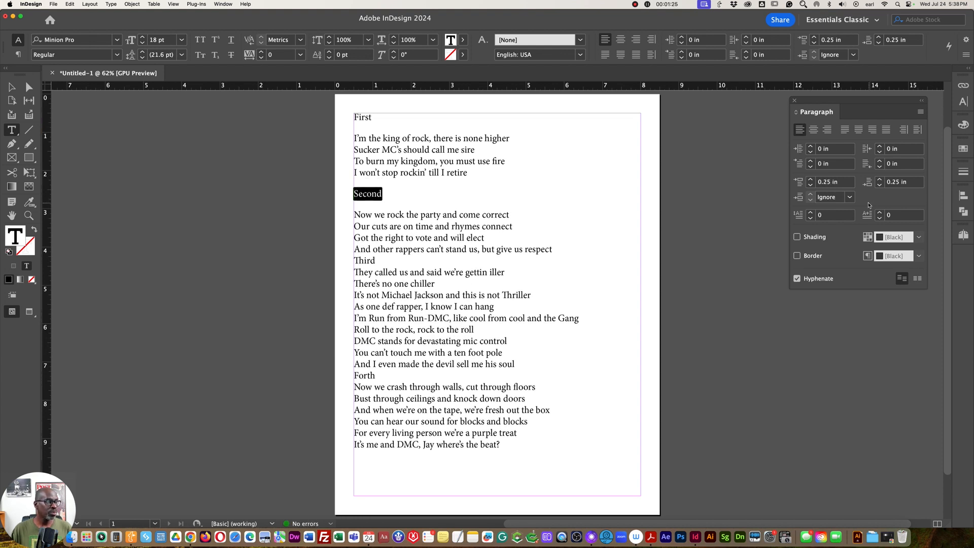
# Step: Set the space before the "First" heading to 0.3125 in
pyautogui.moveTo(371, 117); pyautogui.dragTo(354, 116)
pyautogui.click(810, 180)
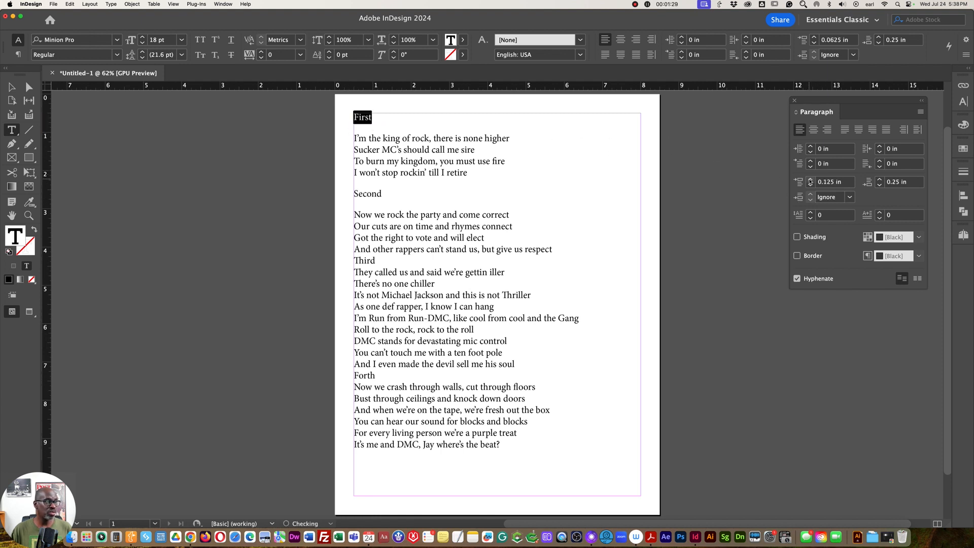
pyautogui.click(810, 179)
pyautogui.click(811, 180)
pyautogui.click(810, 180)
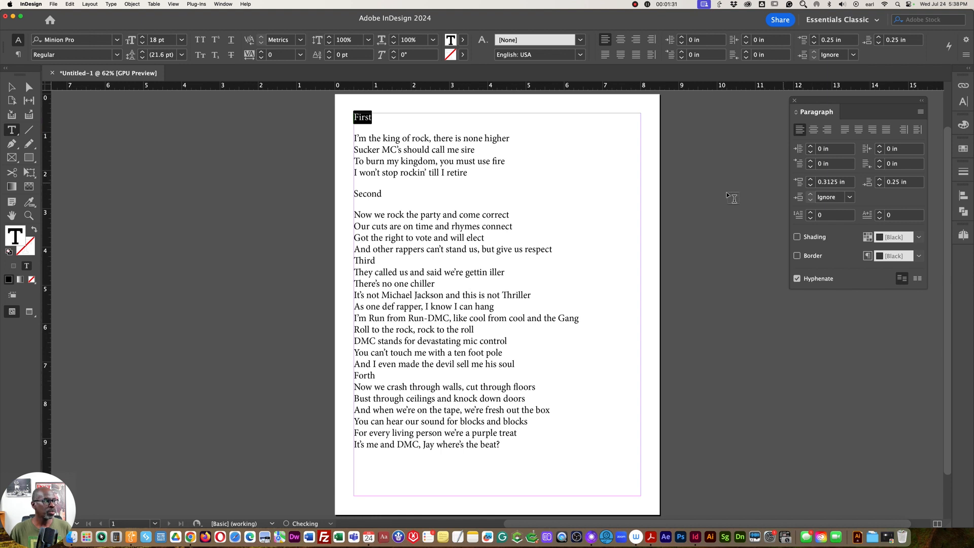
# Step: Set both the space before and the space after the "Third" heading to 0.25 in
pyautogui.moveTo(376, 260); pyautogui.dragTo(348, 263)
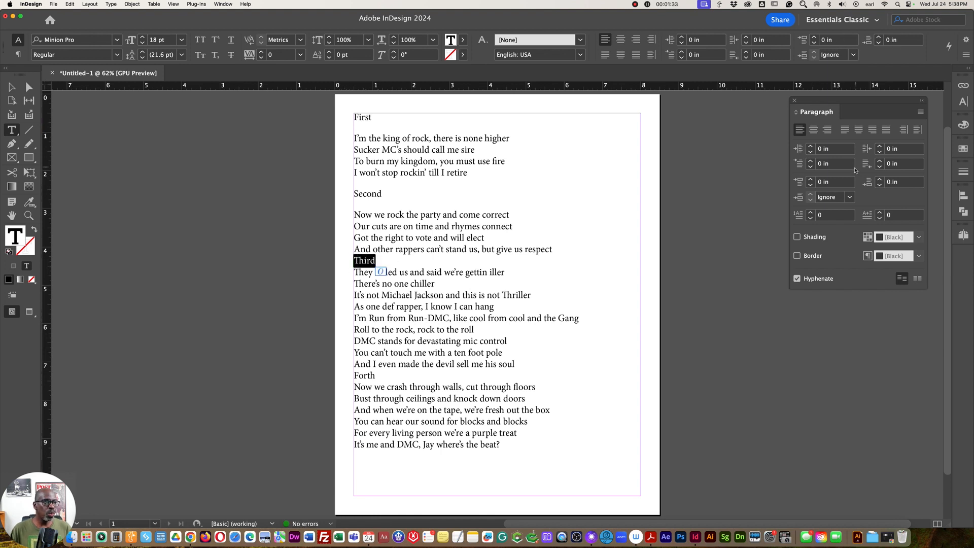
pyautogui.moveTo(838, 183); pyautogui.dragTo(805, 175)
pyautogui.write('.')
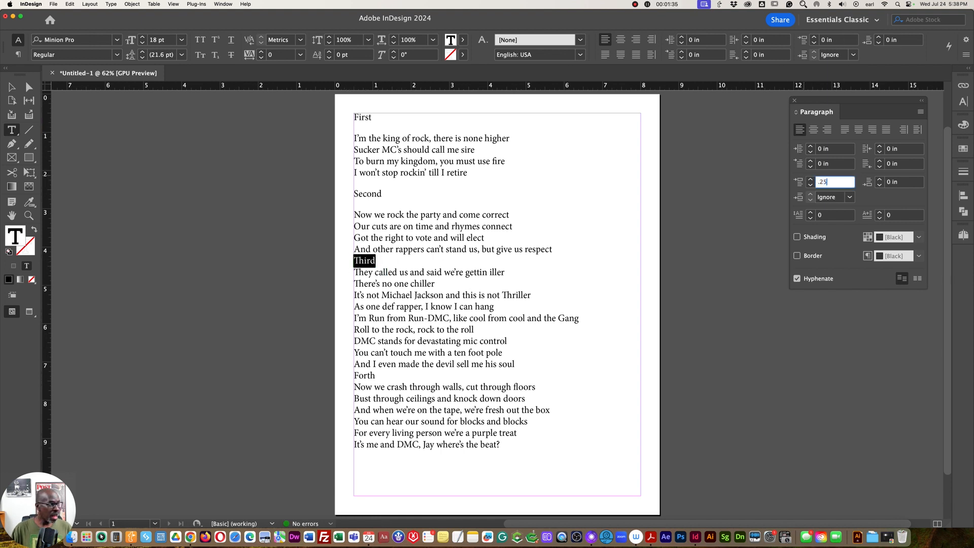
pyautogui.write('25')
pyautogui.press('Return')
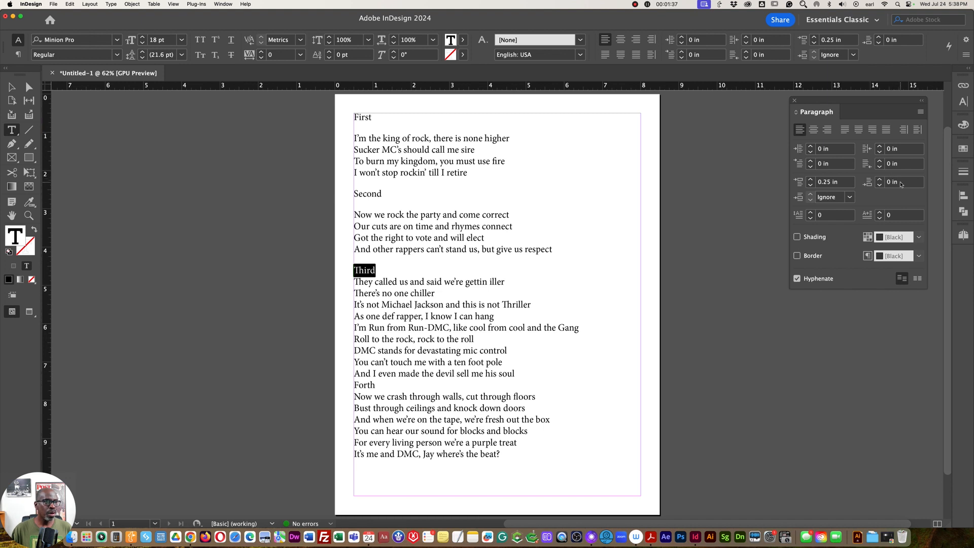
pyautogui.click(901, 184)
pyautogui.write('.25')
pyautogui.press('Return')
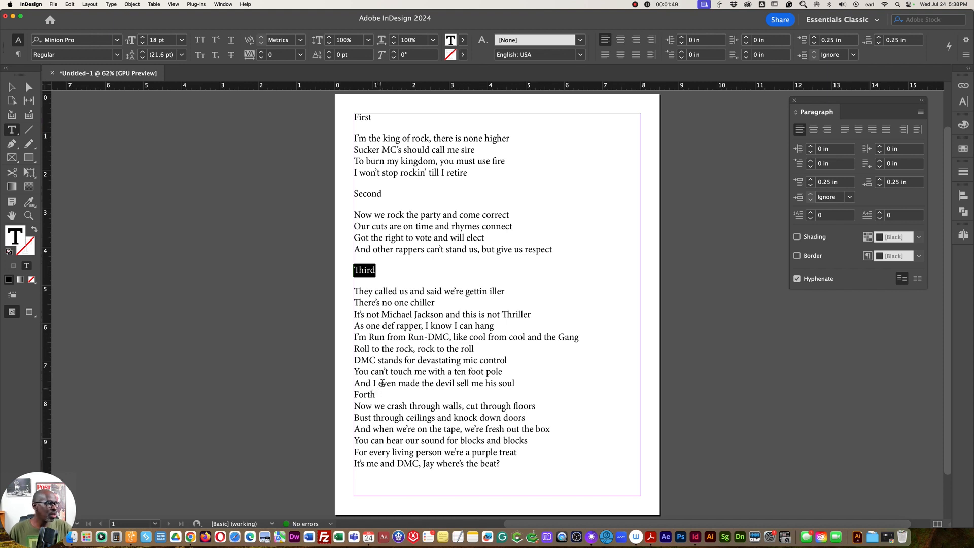
# Step: Undo all the paragraph spacing changes made to the "First", "Second" and "Third" headings
pyautogui.press('super')
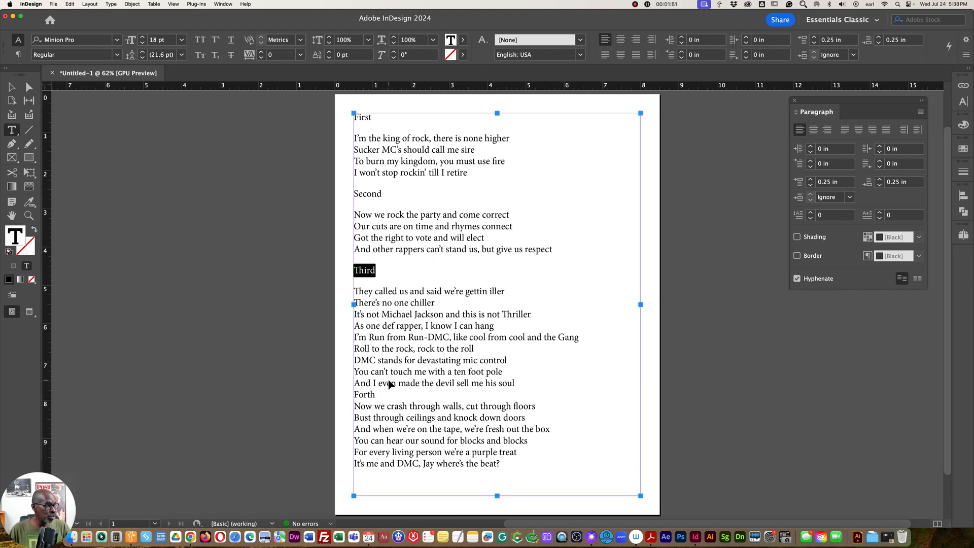
pyautogui.press('super+z')
pyautogui.press('super+z')
pyautogui.press('super+z')
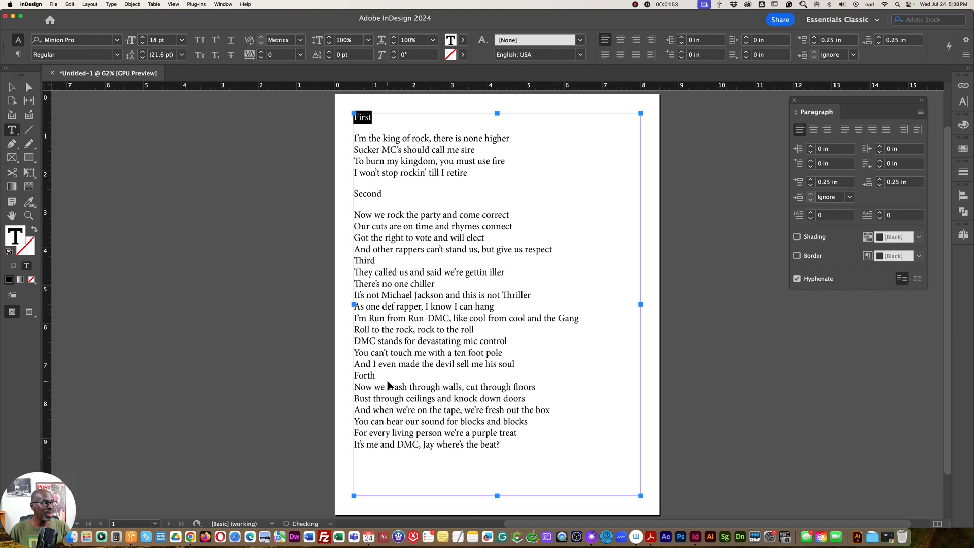
pyautogui.press('super+z')
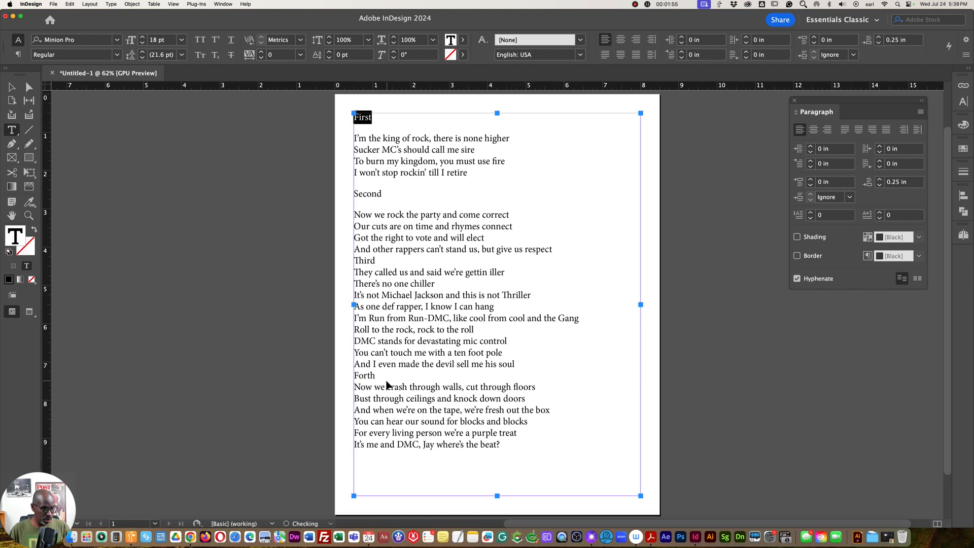
pyautogui.press('super+z')
pyautogui.press('super+z')
pyautogui.press('super+z')
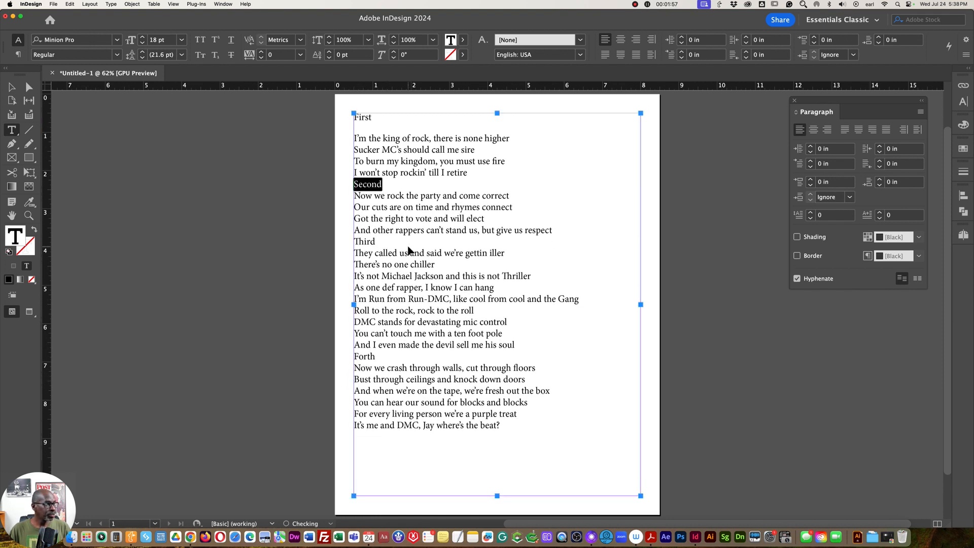
pyautogui.press('super+z')
pyautogui.press('super+z')
pyautogui.press('super+z')
pyautogui.press('super+z')
pyautogui.press('super+z')
pyautogui.press('super+z')
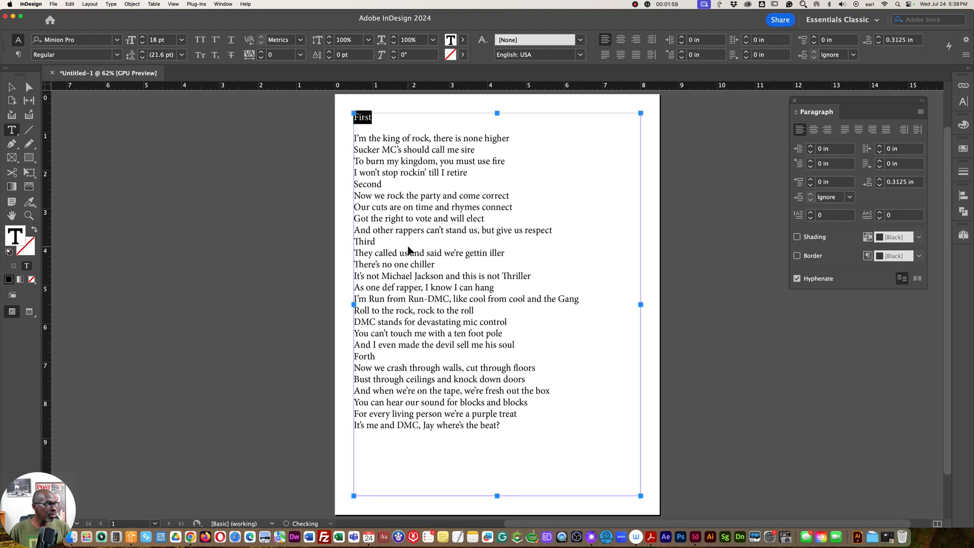
pyautogui.press('super+z')
pyautogui.press('super+z')
pyautogui.press('super+z')
pyautogui.press('super+z')
pyautogui.press('super+z')
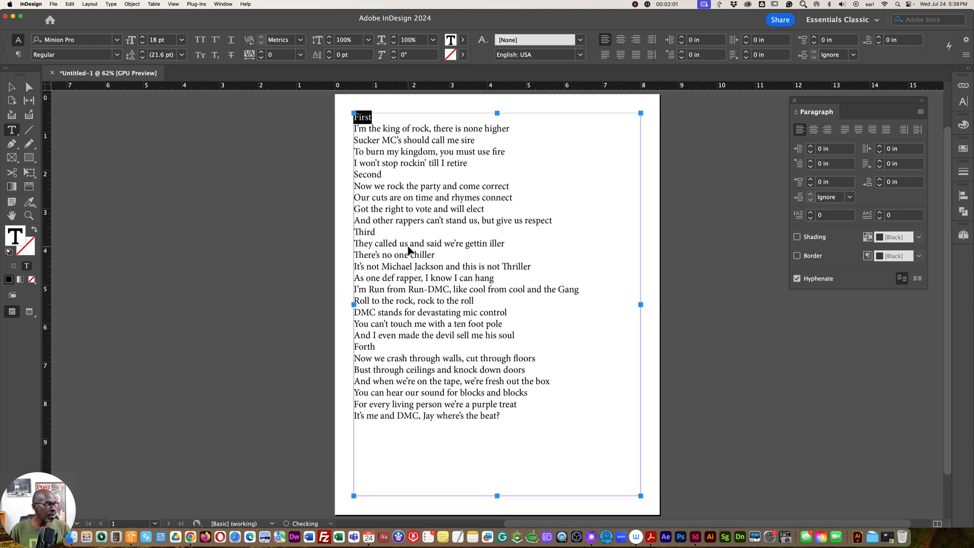
pyautogui.press('super+z')
pyautogui.press('super+z')
pyautogui.press('super+z')
pyautogui.press('super+z')
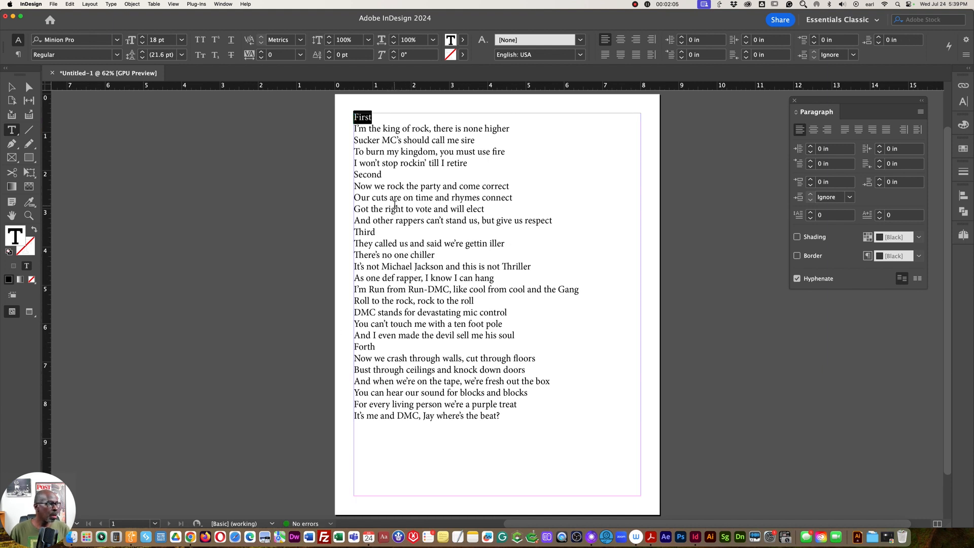
# Step: Give the "Second" heading 0.1875 in of space before and 0.0625 in of space after
pyautogui.doubleClick(383, 174)
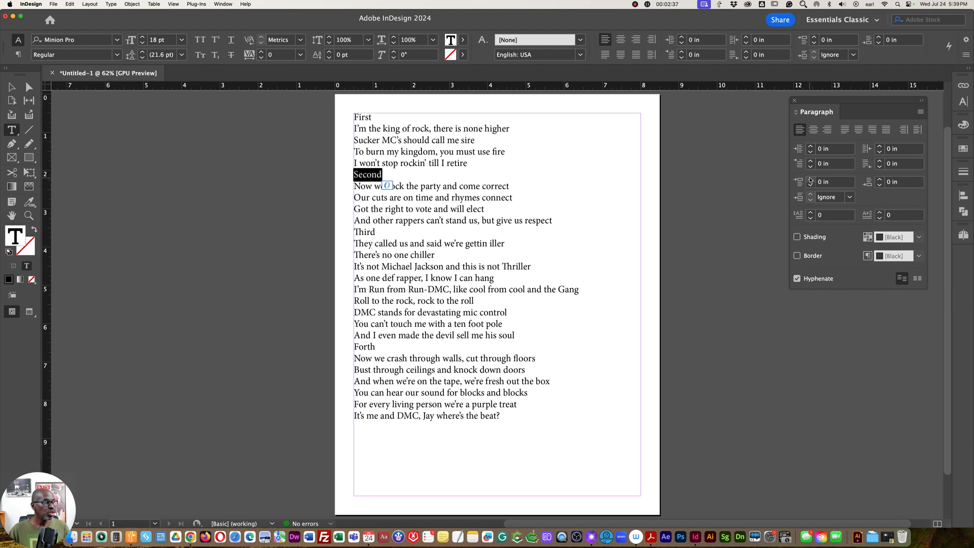
pyautogui.click(810, 179)
pyautogui.click(810, 179)
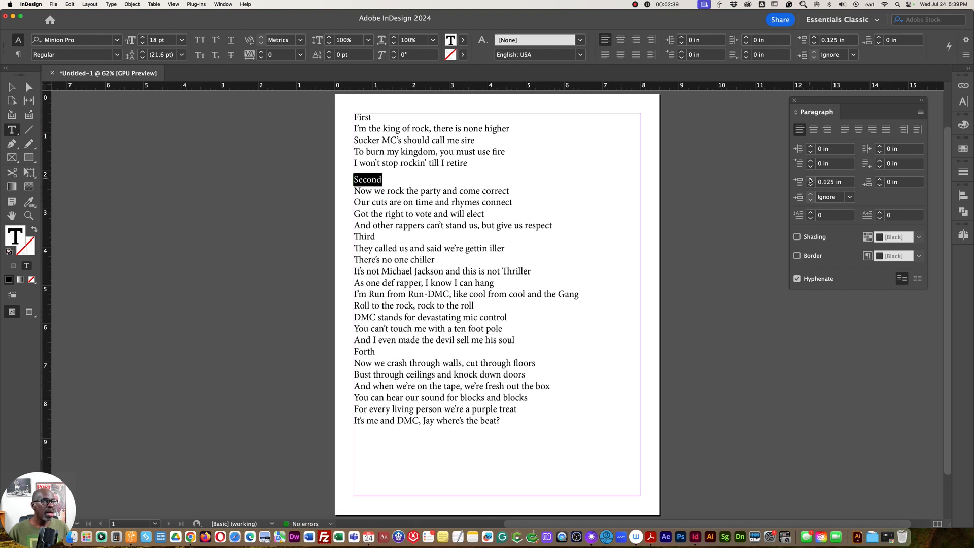
pyautogui.click(811, 179)
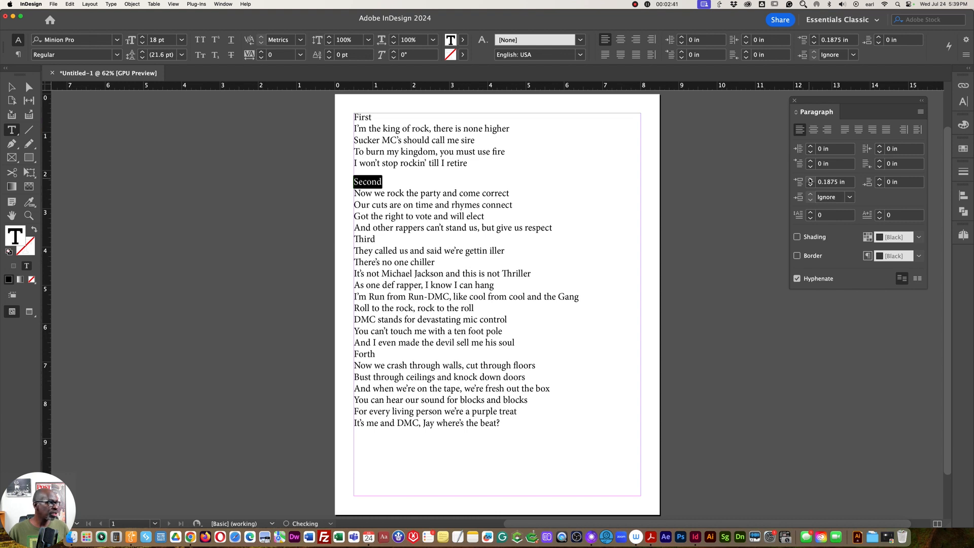
pyautogui.click(880, 180)
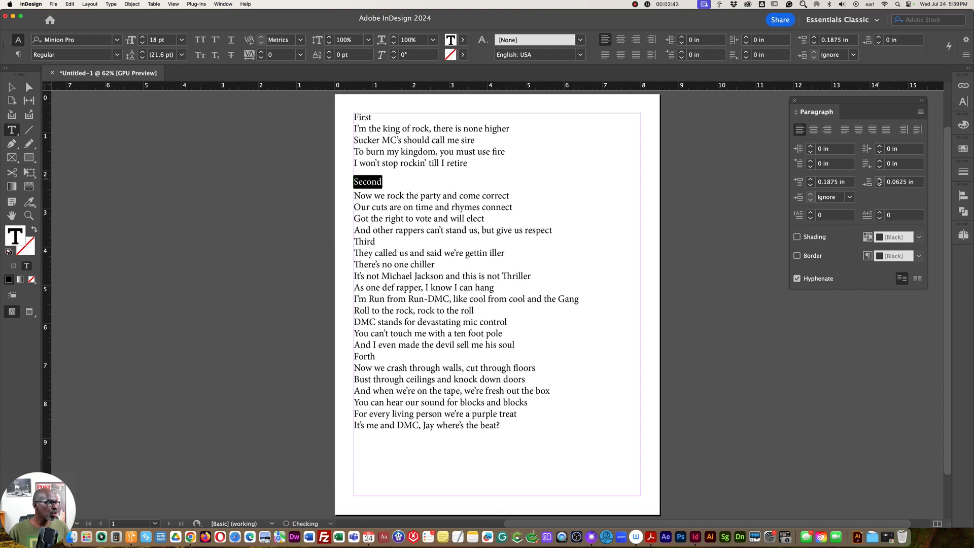
pyautogui.click(443, 225)
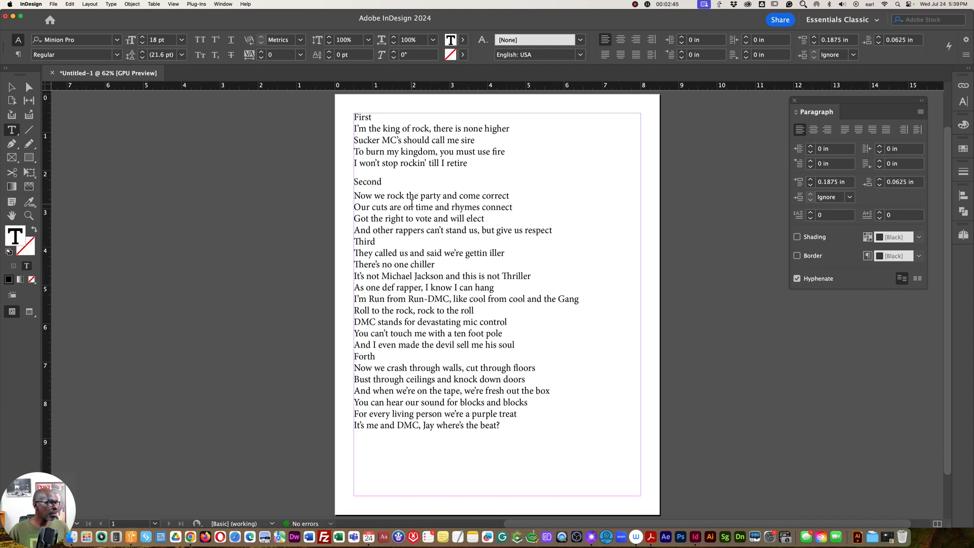
# Step: Create a new paragraph style from the formatting of the "Second" heading
pyautogui.moveTo(384, 181); pyautogui.dragTo(350, 182)
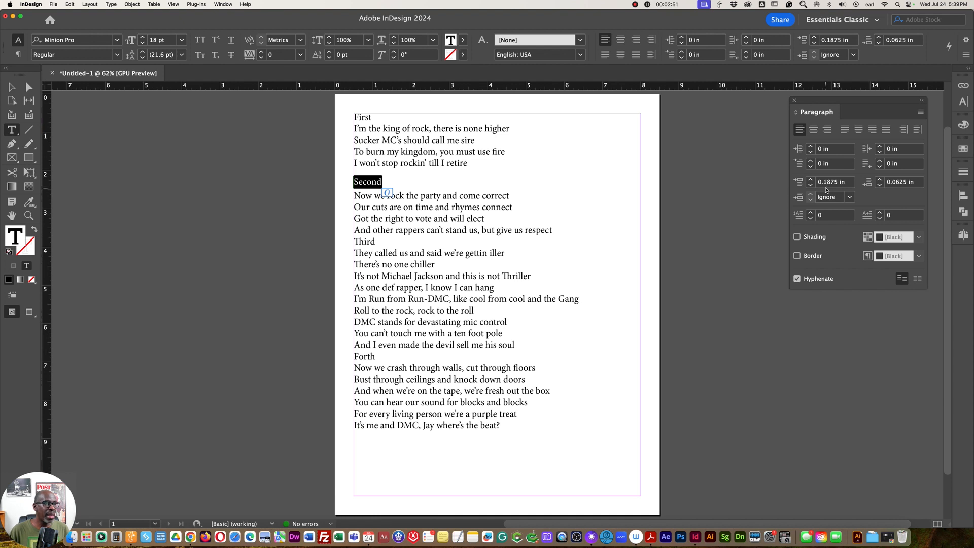
pyautogui.click(223, 4)
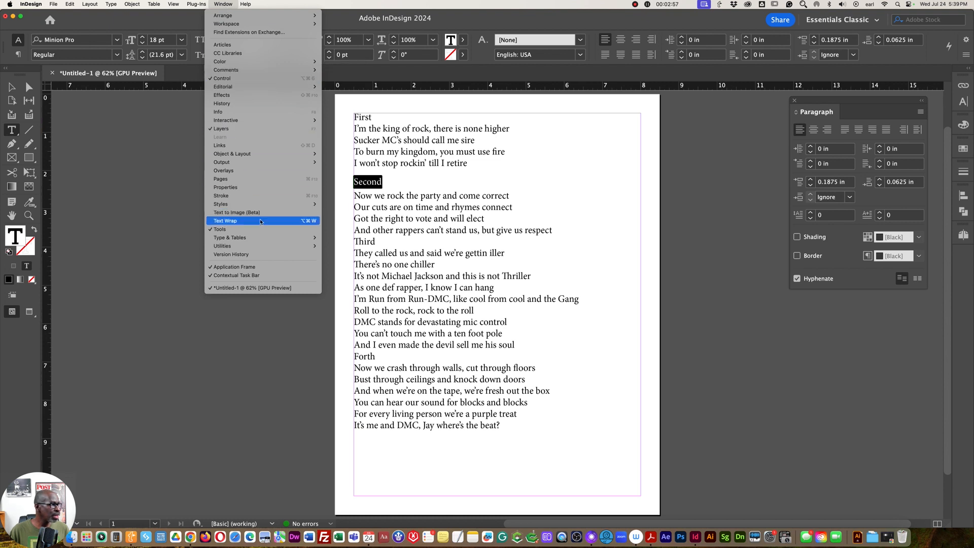
pyautogui.moveTo(284, 204)
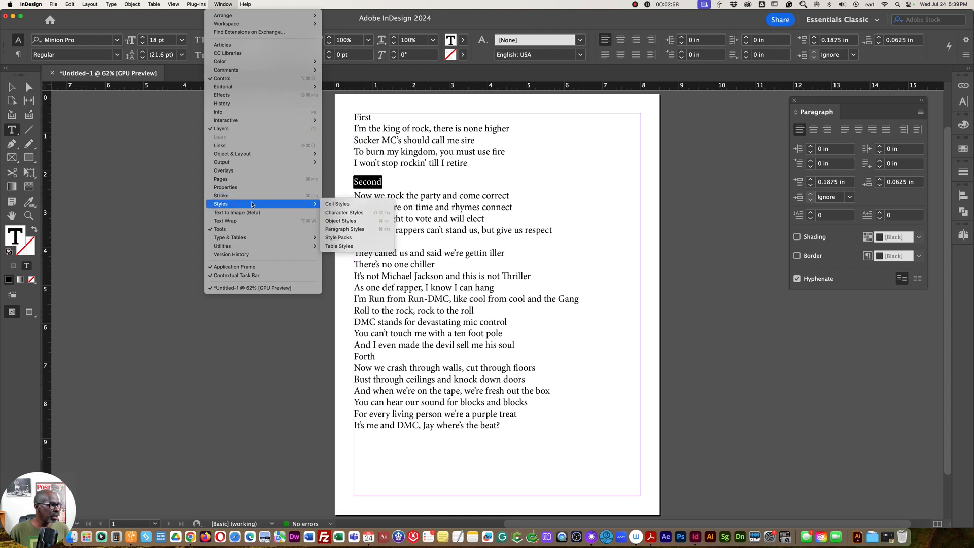
pyautogui.click(337, 231)
pyautogui.moveTo(723, 140); pyautogui.dragTo(680, 101)
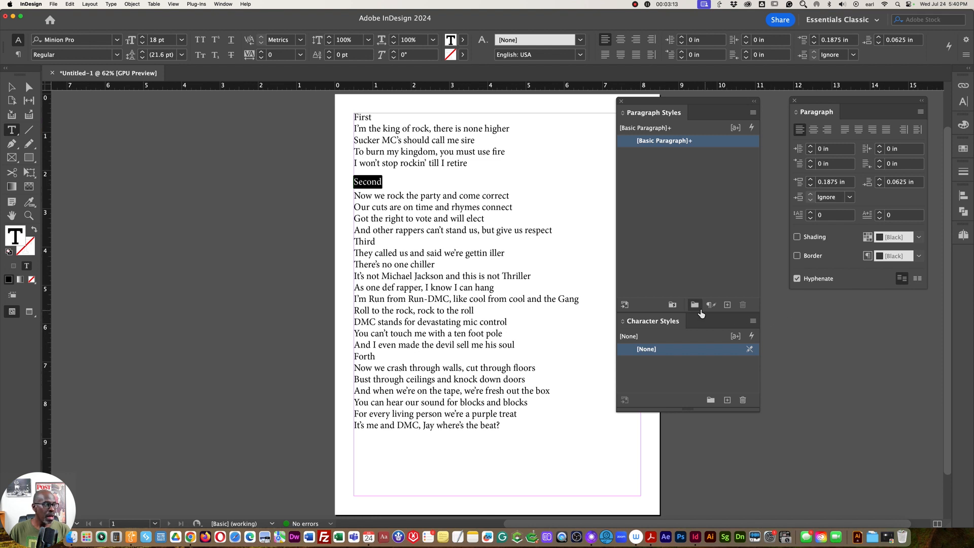
pyautogui.click(727, 305)
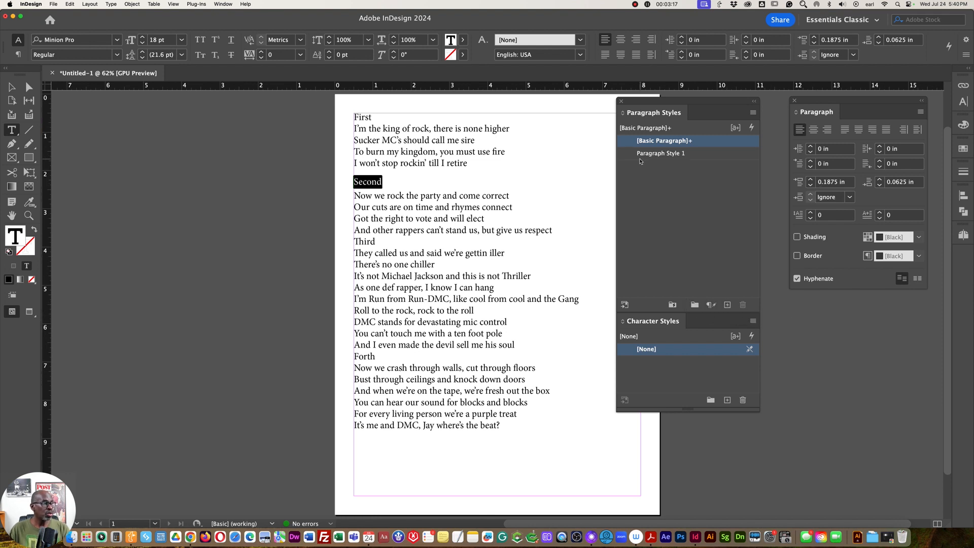
# Step: Rename the new paragraph style "section header" in its style options
pyautogui.doubleClick(653, 154)
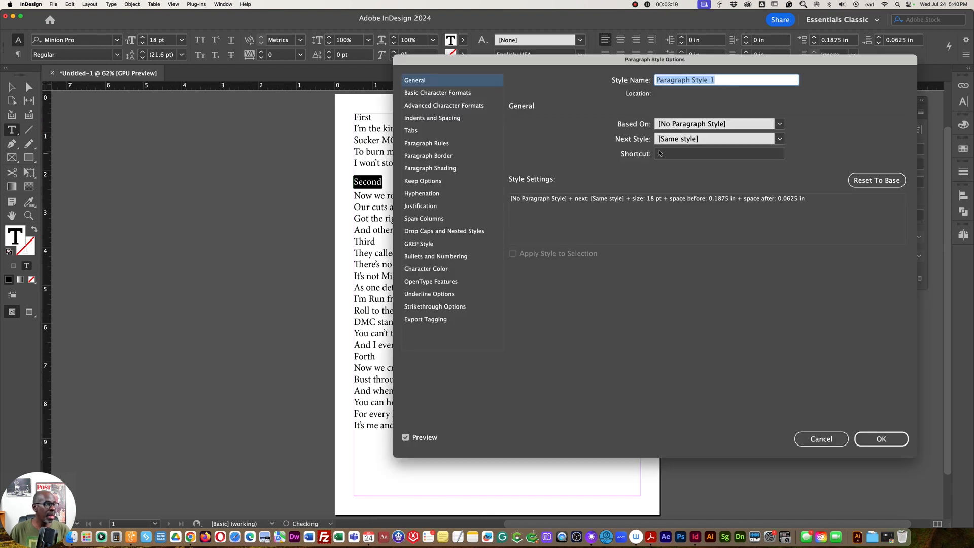
pyautogui.moveTo(671, 60); pyautogui.dragTo(723, 54)
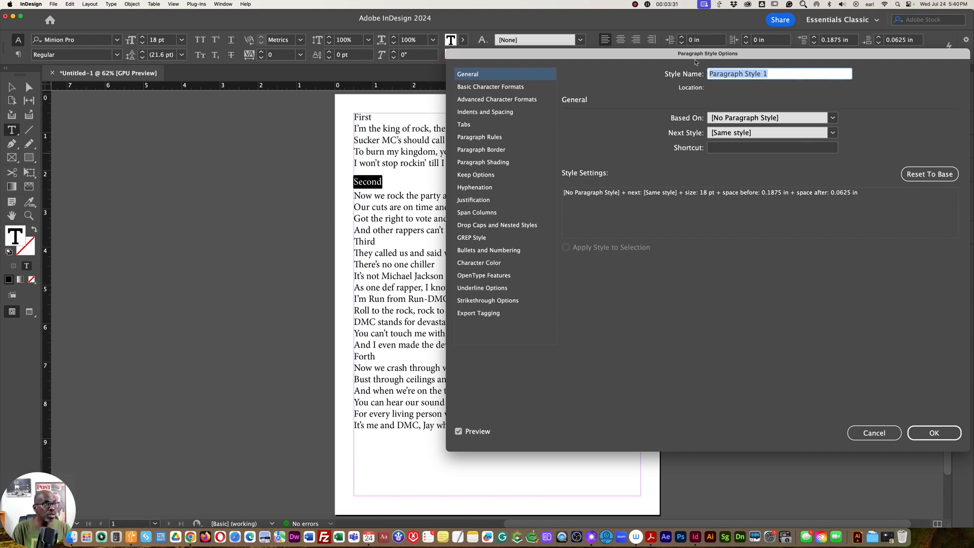
pyautogui.write('sect')
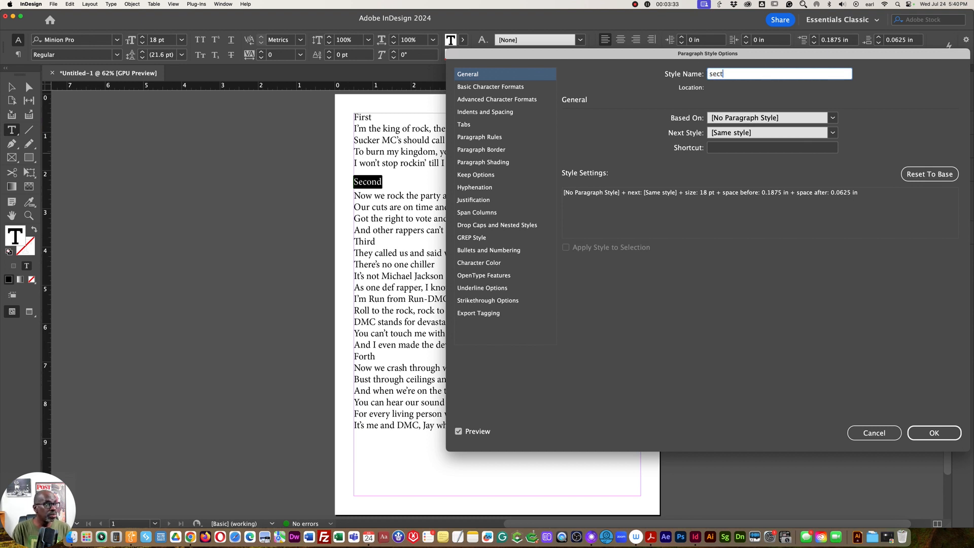
pyautogui.write('ion header')
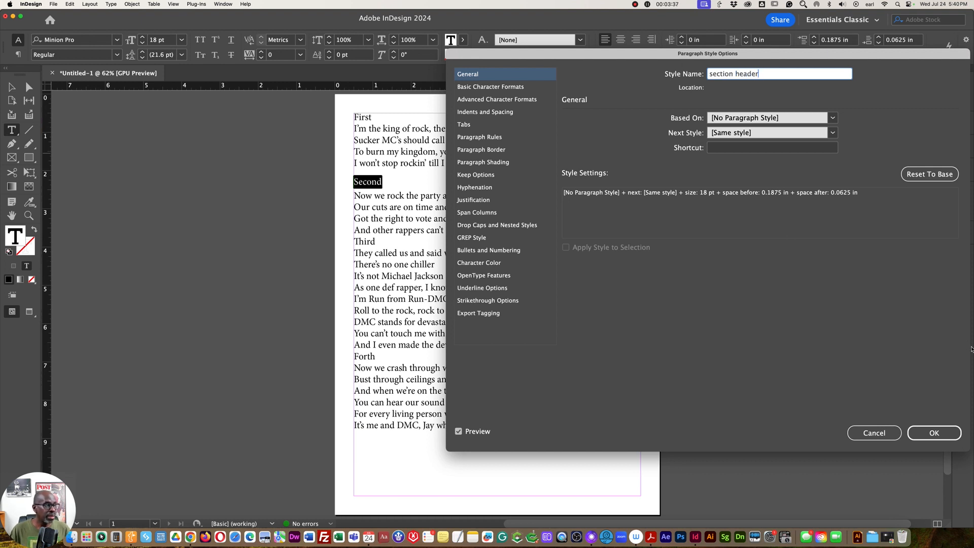
pyautogui.click(936, 431)
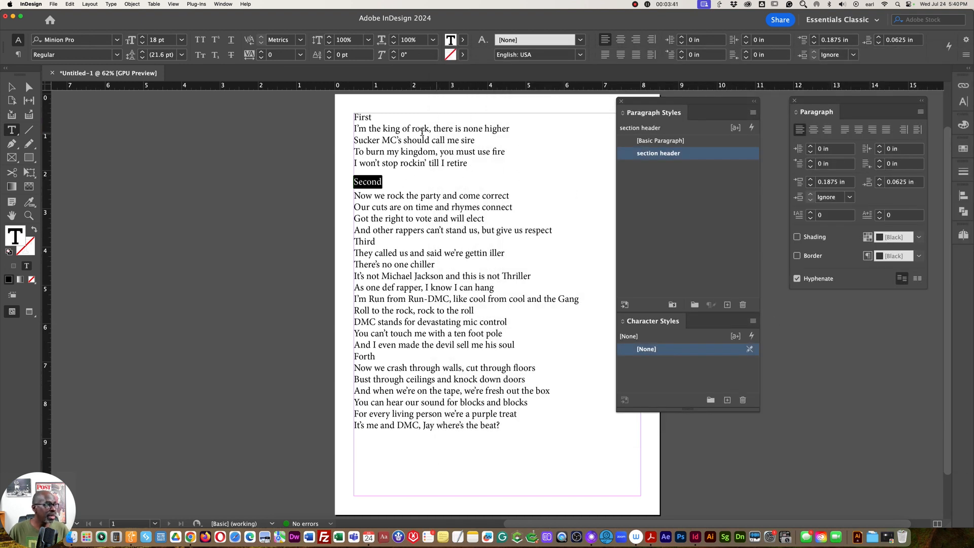
# Step: Apply the "section header" paragraph style to the "Third", "Forth" and "First" headings
pyautogui.moveTo(378, 242); pyautogui.dragTo(352, 239)
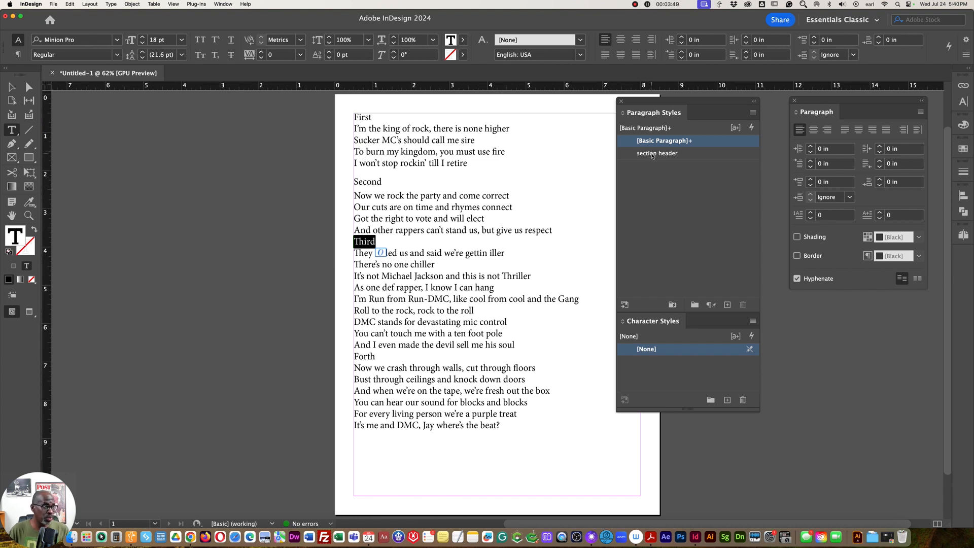
pyautogui.click(650, 154)
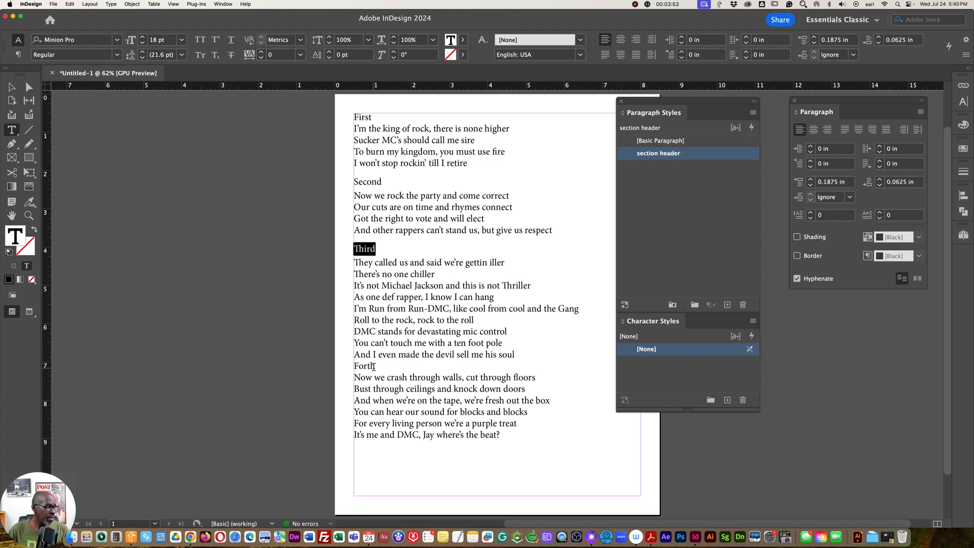
pyautogui.doubleClick(374, 367)
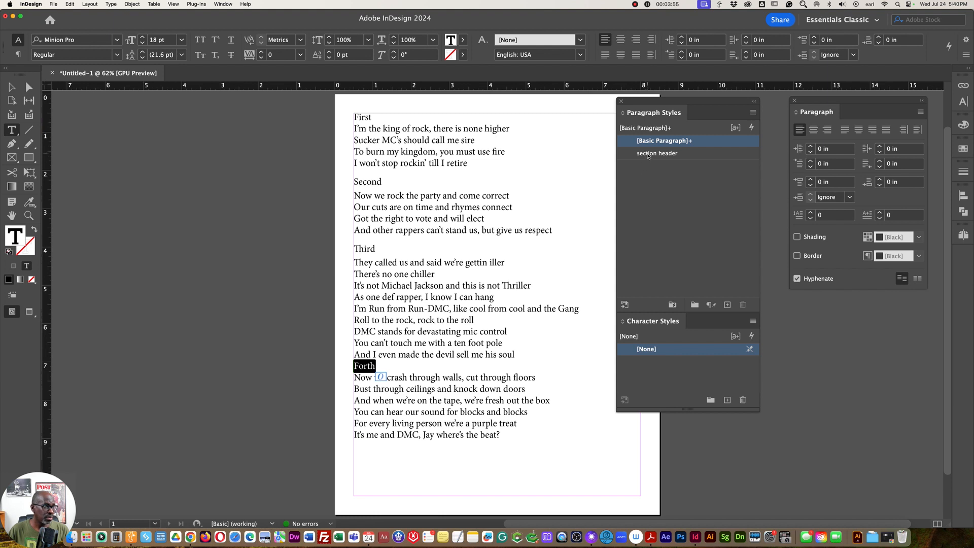
pyautogui.click(648, 155)
pyautogui.doubleClick(355, 116)
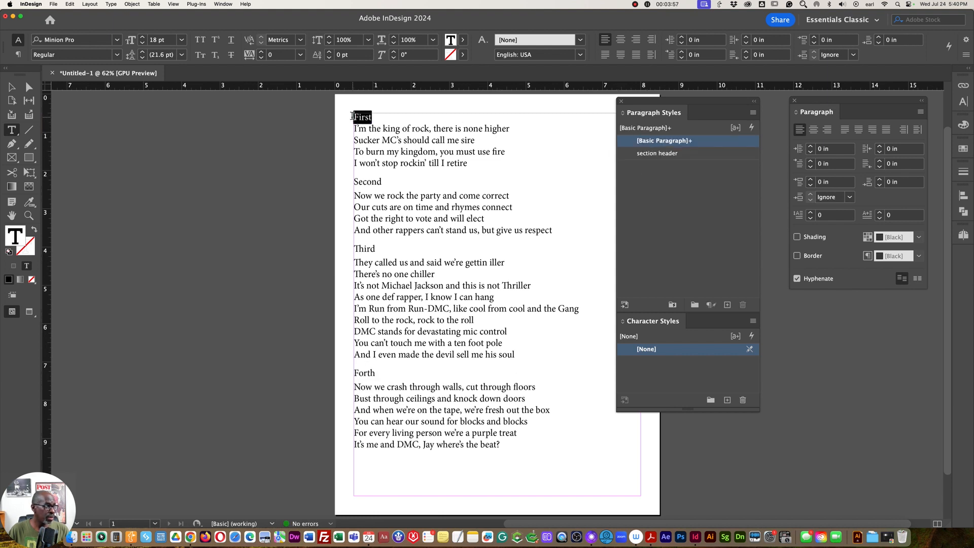
pyautogui.click(657, 154)
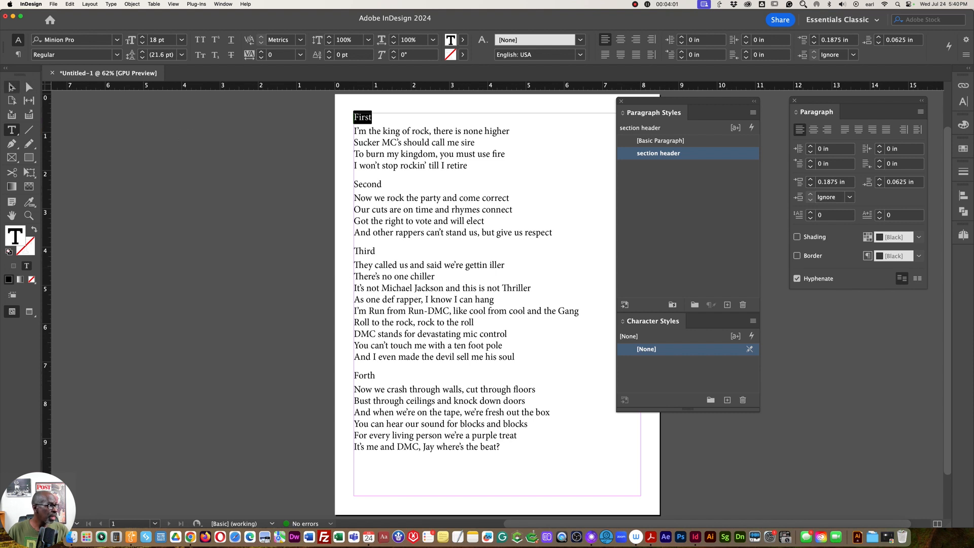
# Step: With nothing selected, set the "section header" style's space before to 0.375 in and compare the page with the preview off and on
pyautogui.click(11, 88)
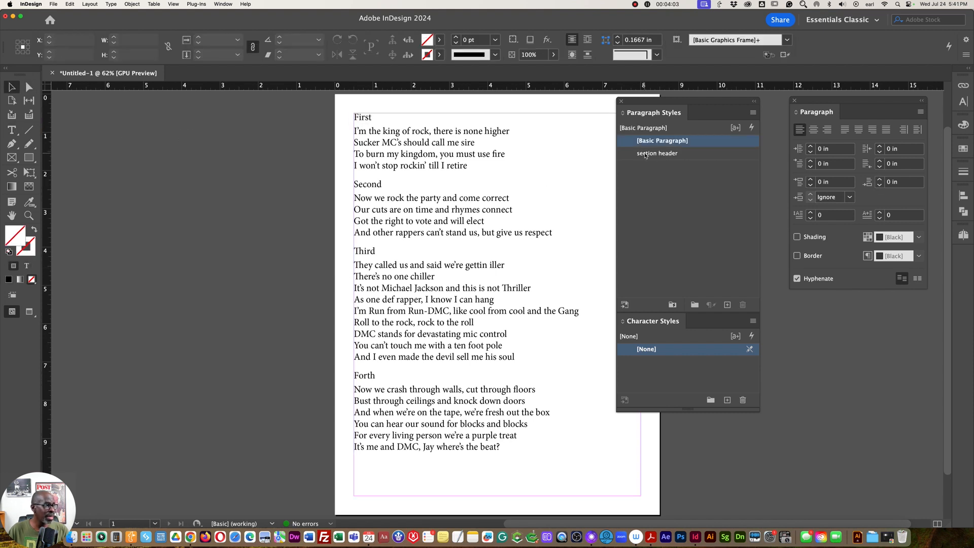
pyautogui.doubleClick(645, 154)
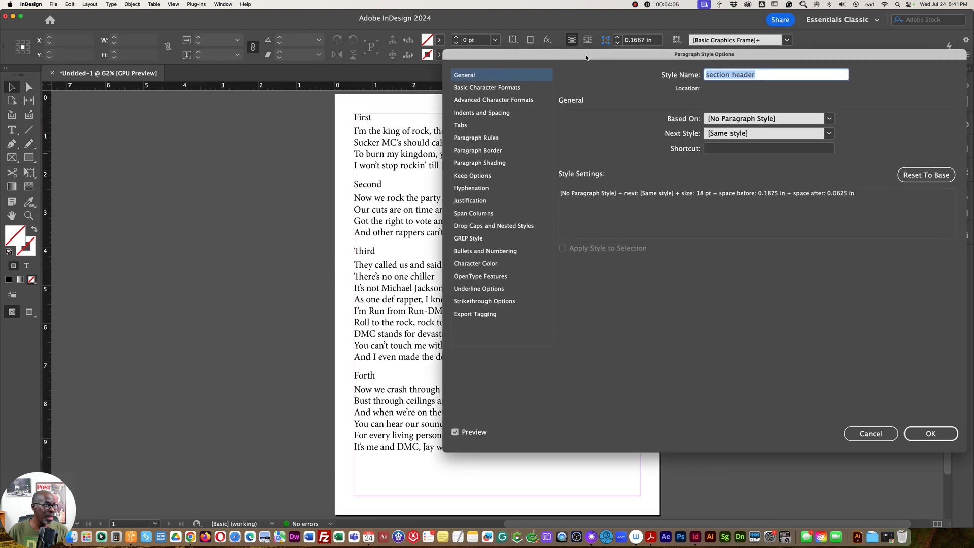
pyautogui.moveTo(586, 57); pyautogui.dragTo(572, 57)
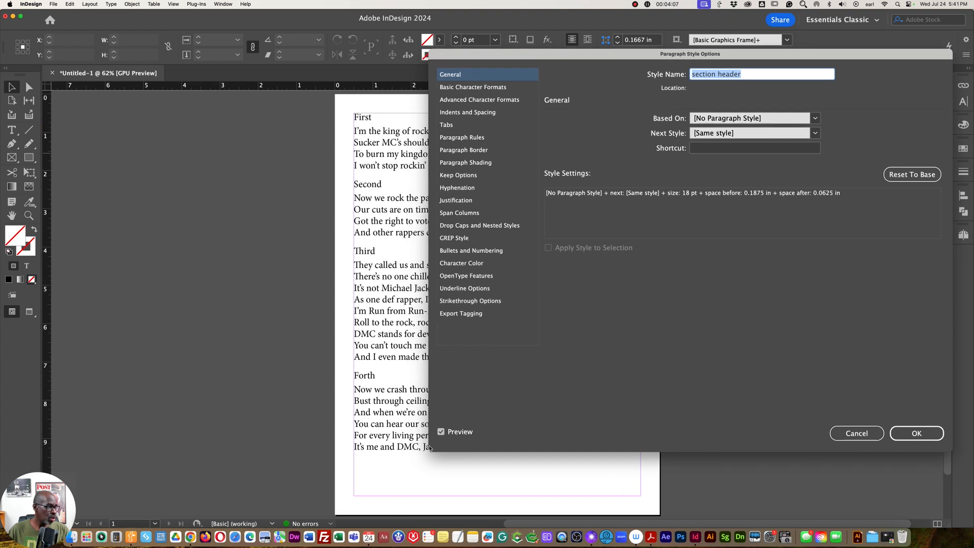
pyautogui.moveTo(514, 56); pyautogui.dragTo(540, 58)
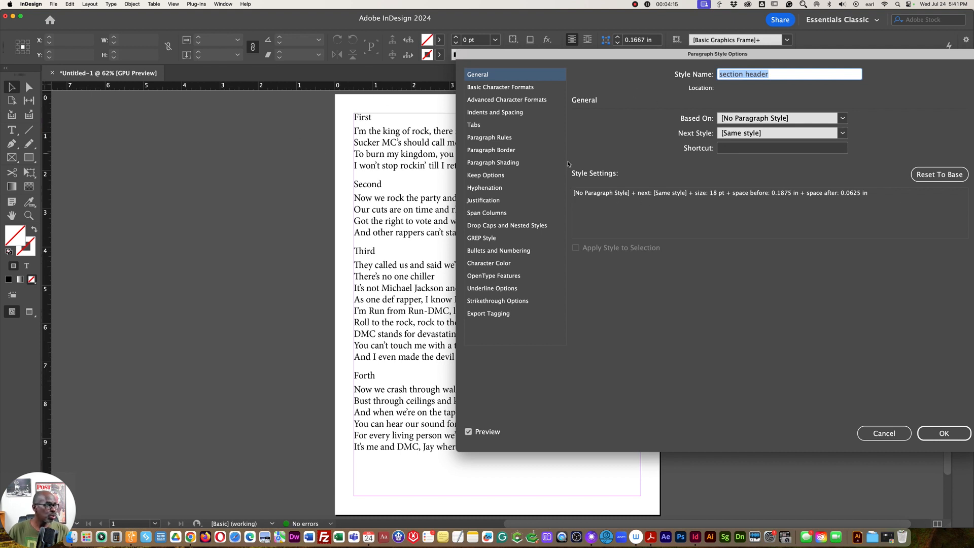
pyautogui.click(494, 113)
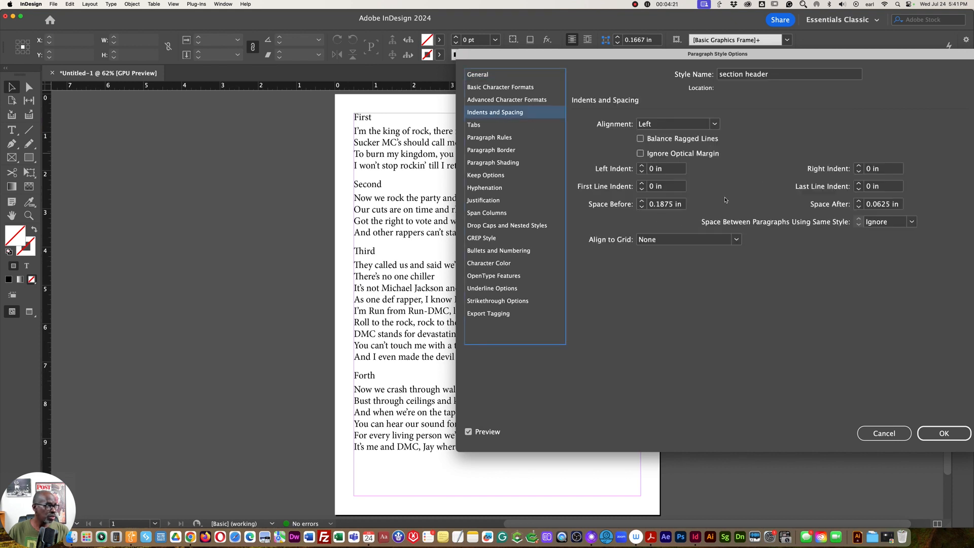
pyautogui.click(642, 202)
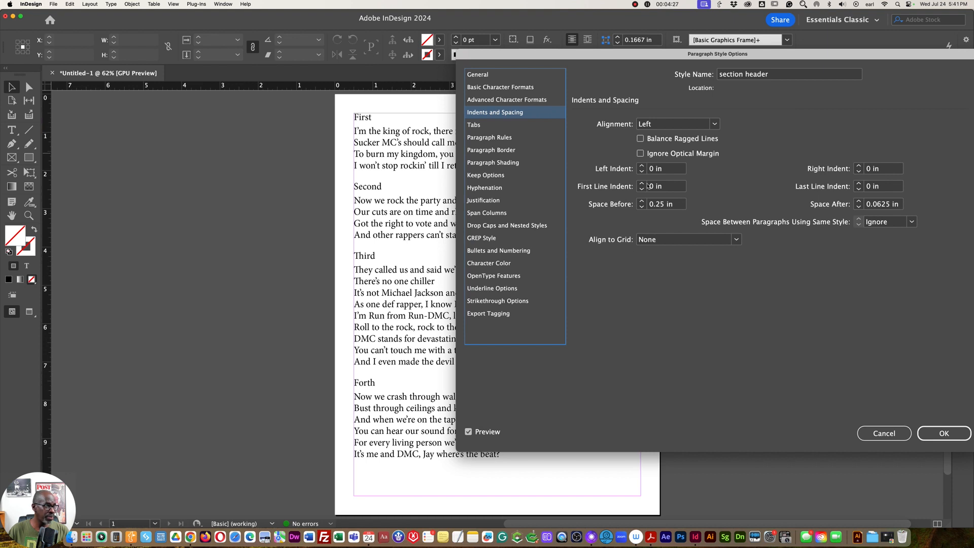
pyautogui.click(641, 201)
pyautogui.click(642, 201)
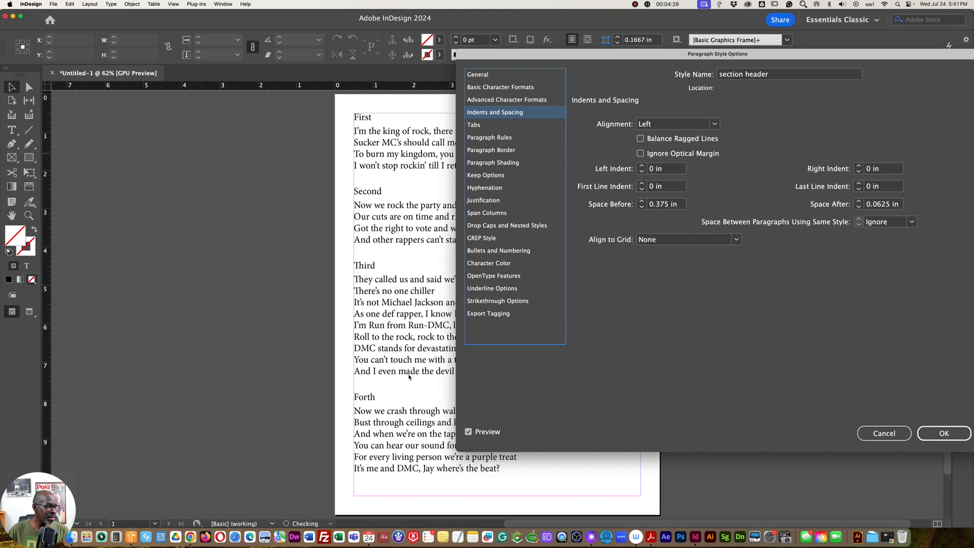
pyautogui.click(468, 432)
pyautogui.click(468, 432)
pyautogui.click(468, 431)
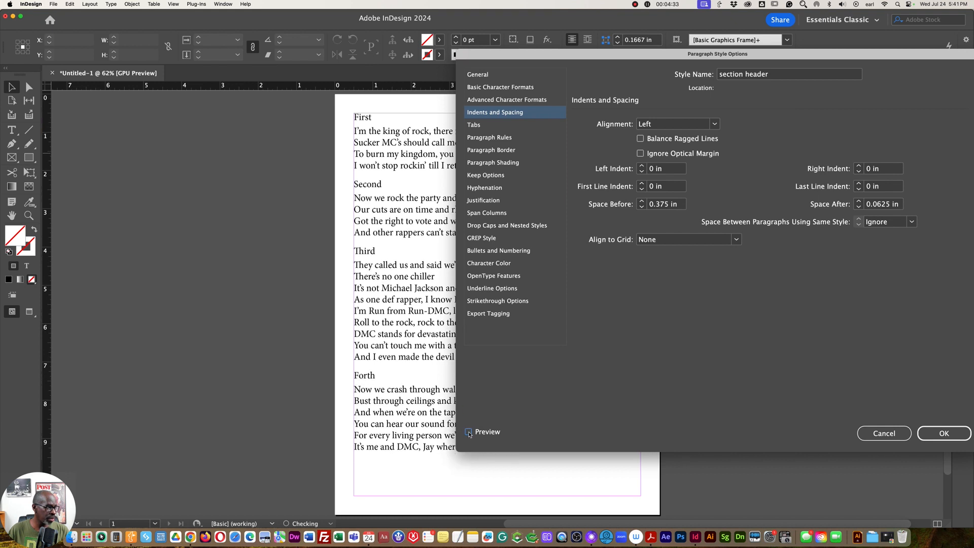
pyautogui.click(468, 432)
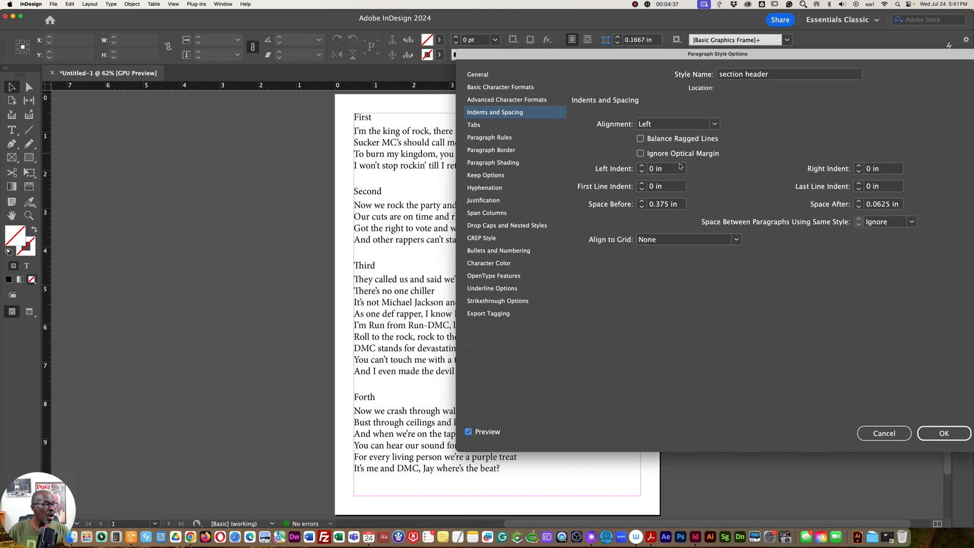
# Step: Change the "section header" style's font family to Gotham Black and accept the style changes
pyautogui.click(493, 89)
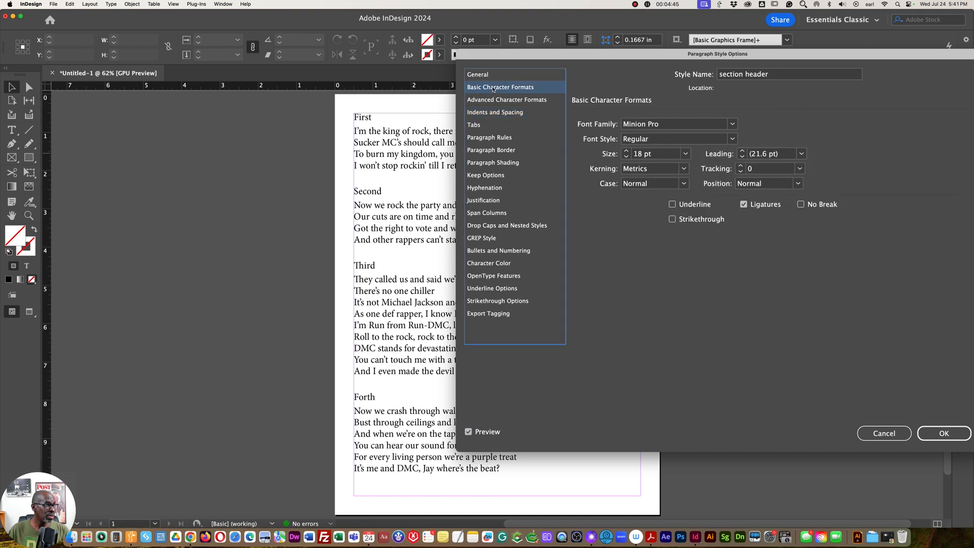
pyautogui.click(734, 126)
pyautogui.scroll(15, 706, 192)
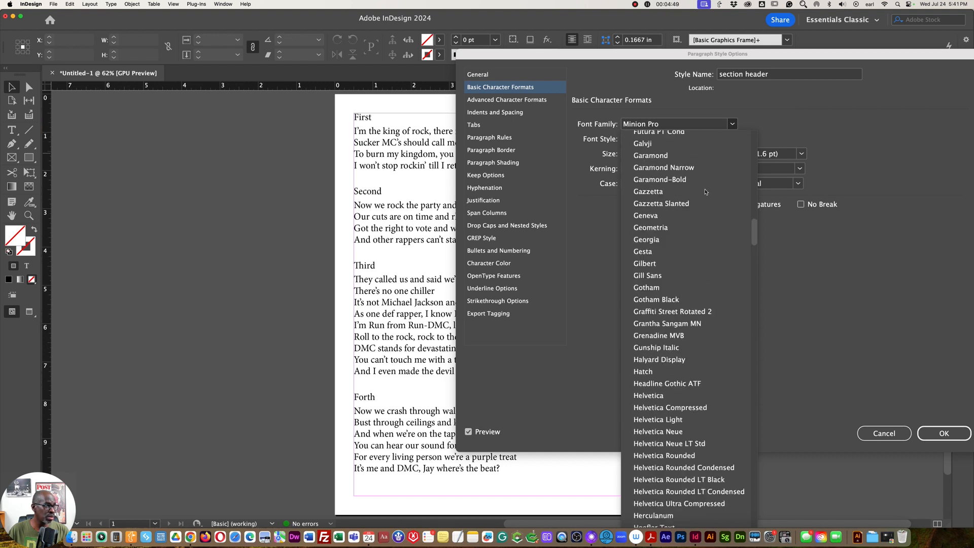
pyautogui.scroll(-2, 705, 192)
pyautogui.click(660, 275)
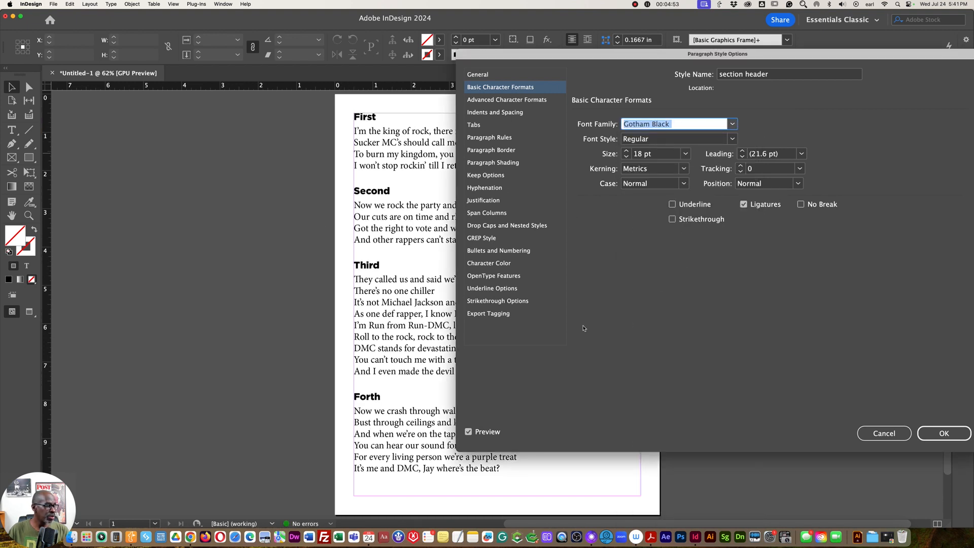
pyautogui.click(943, 433)
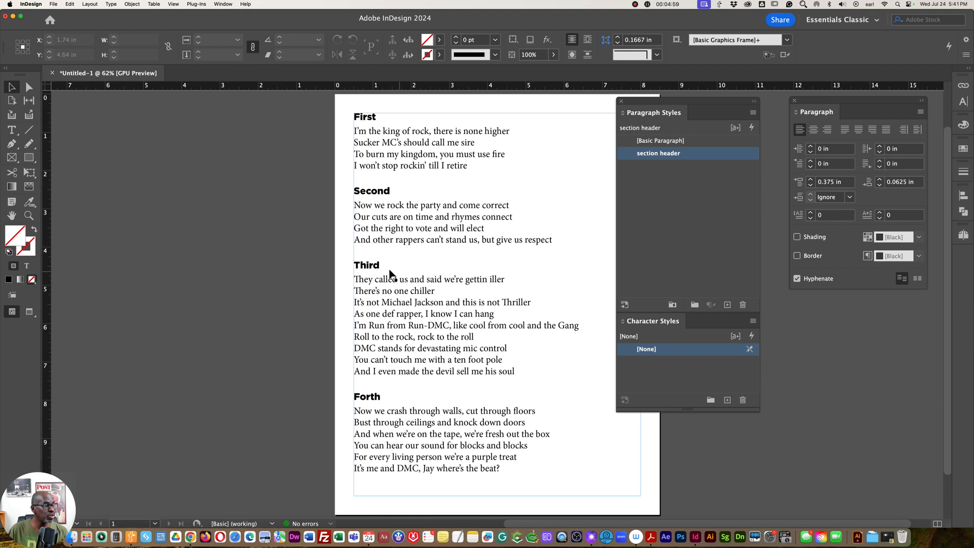
# Step: Move the style panels farther off the page text and select the "Third" heading
pyautogui.moveTo(677, 101); pyautogui.dragTo(707, 100)
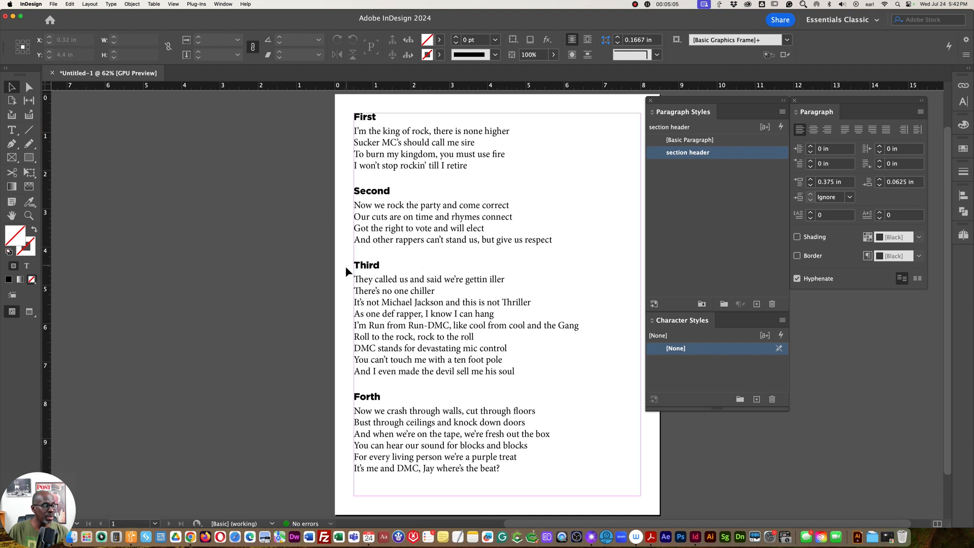
pyautogui.doubleClick(368, 269)
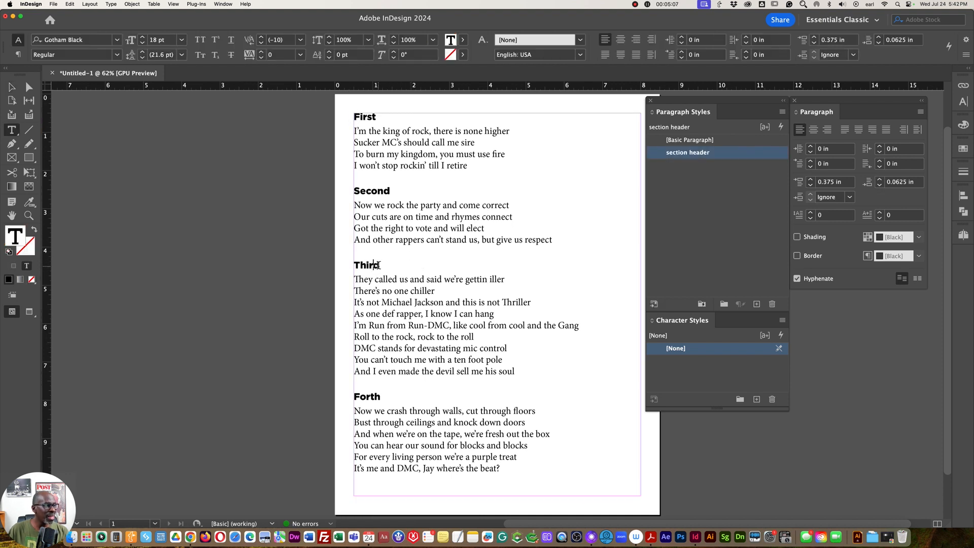
pyautogui.moveTo(381, 265); pyautogui.dragTo(354, 264)
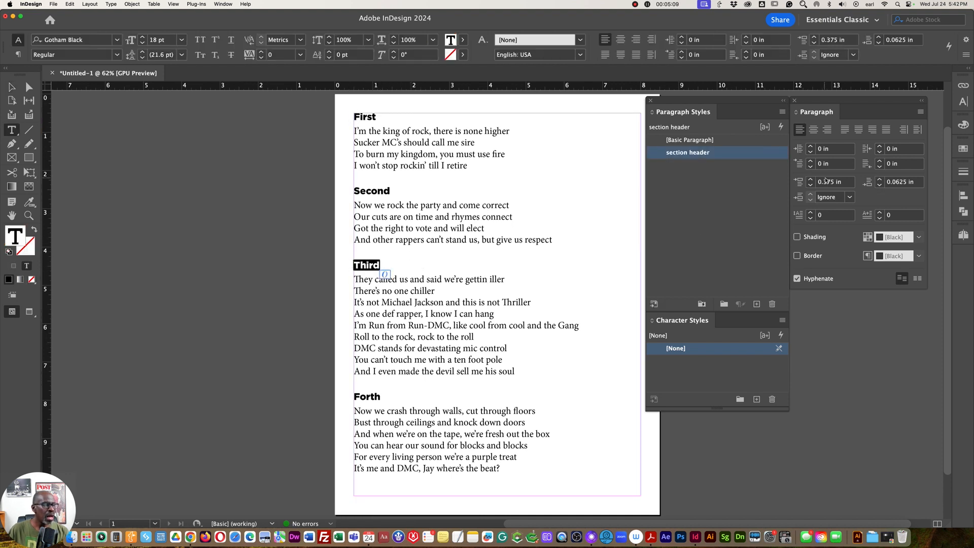